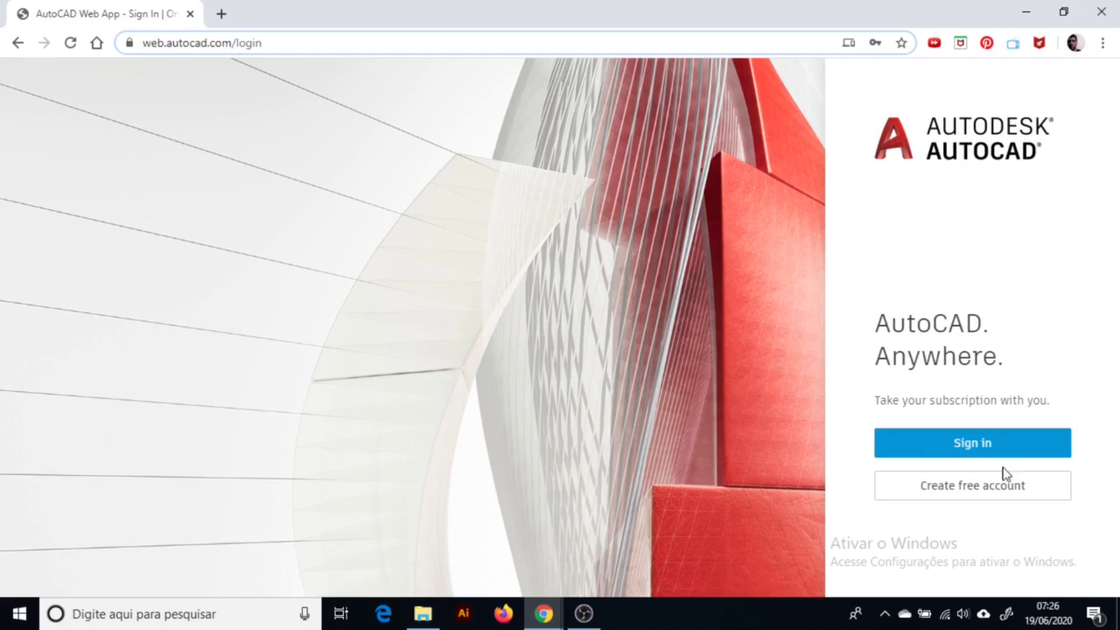
# Sign in to the AutoCAD web app with the account's saved e-mail address
pyautogui.click(951, 453)
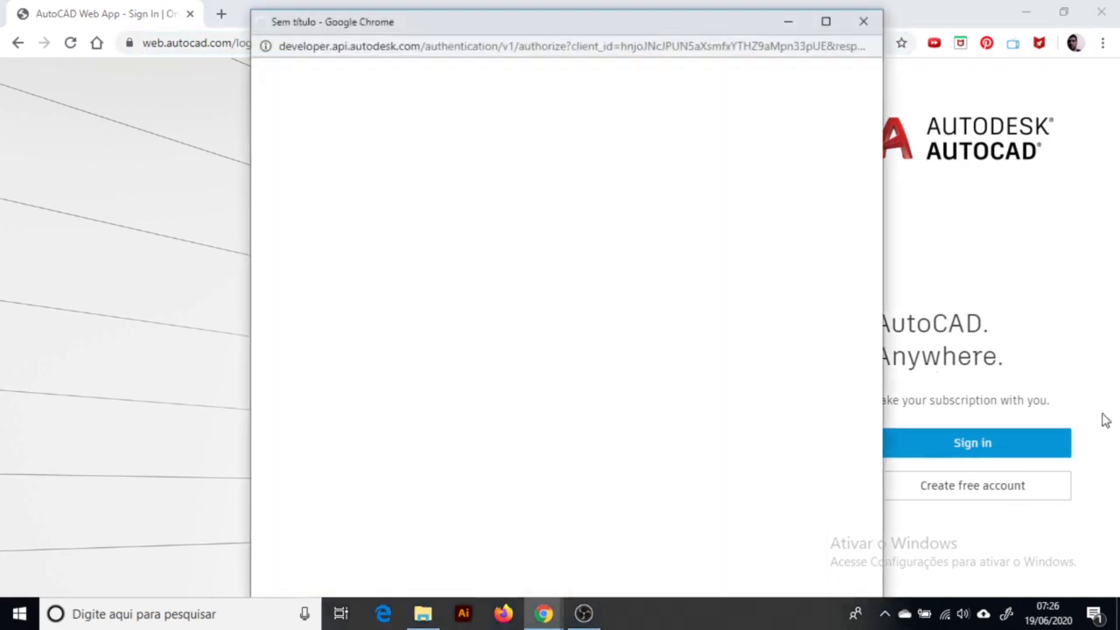
pyautogui.click(570, 257)
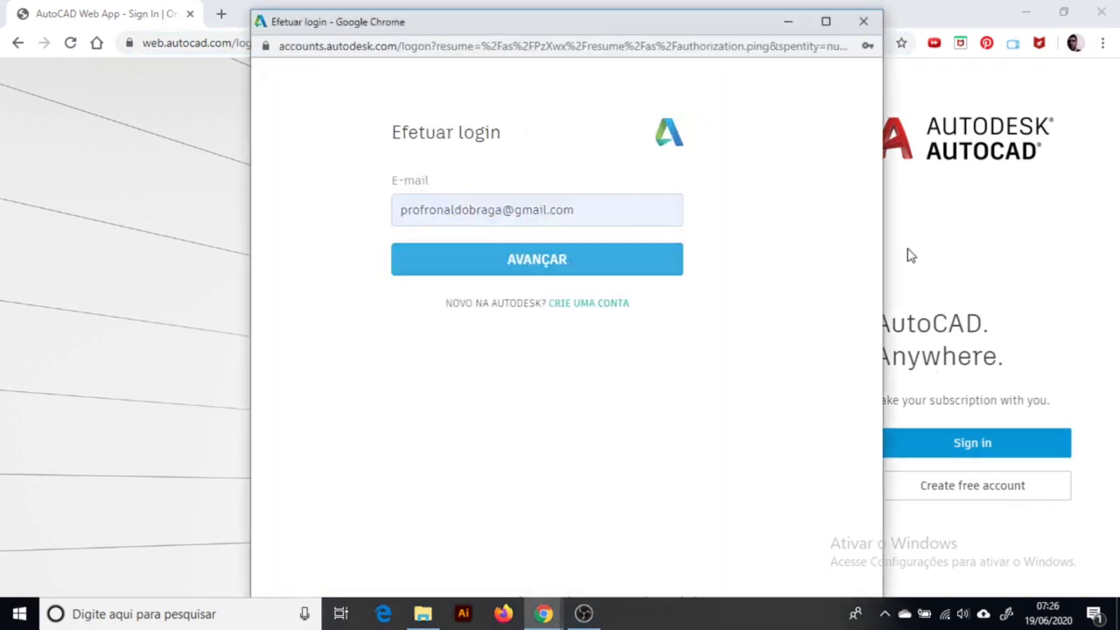
pyautogui.press('Return')
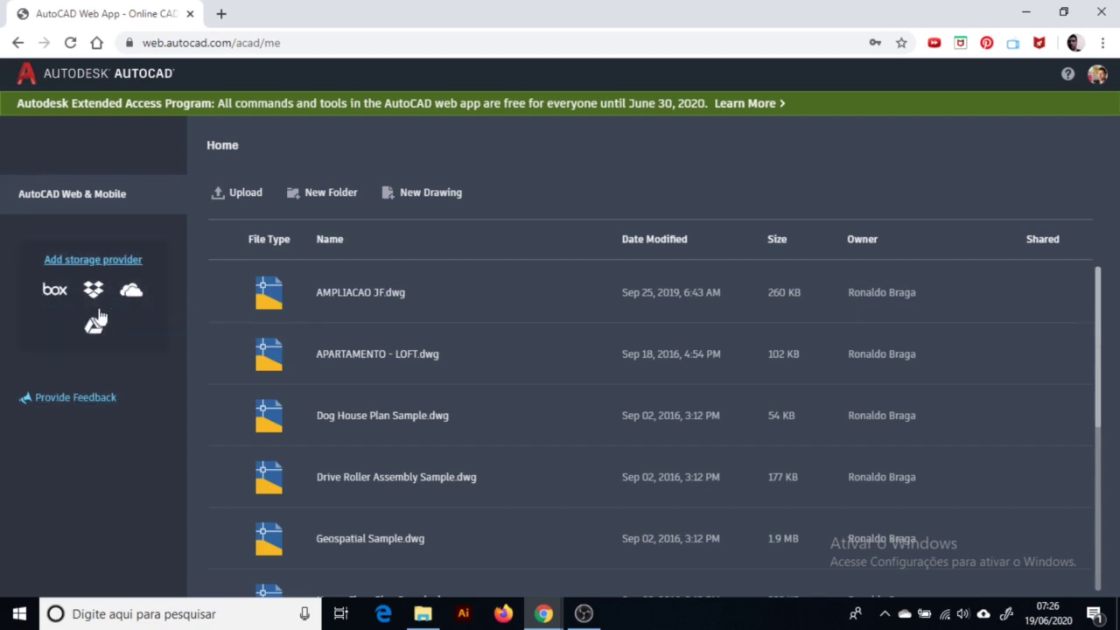
# Create and open a new drawing named AULA-01-WEB with Metric drawing units
pyautogui.click(440, 202)
pyautogui.write('AULA-01WEB')
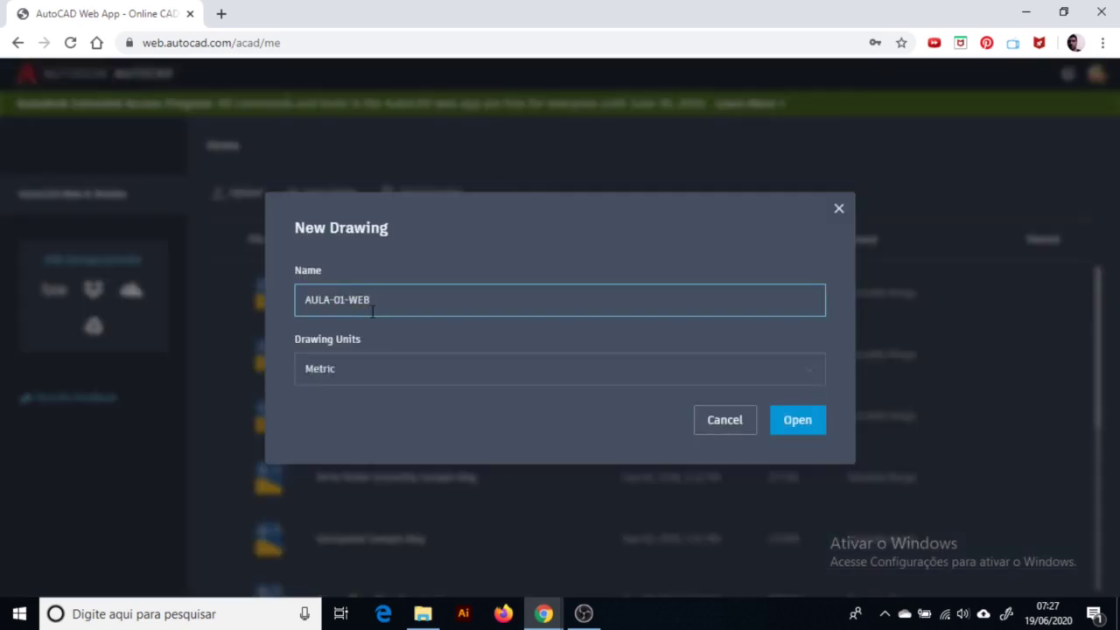
pyautogui.press('Tab')
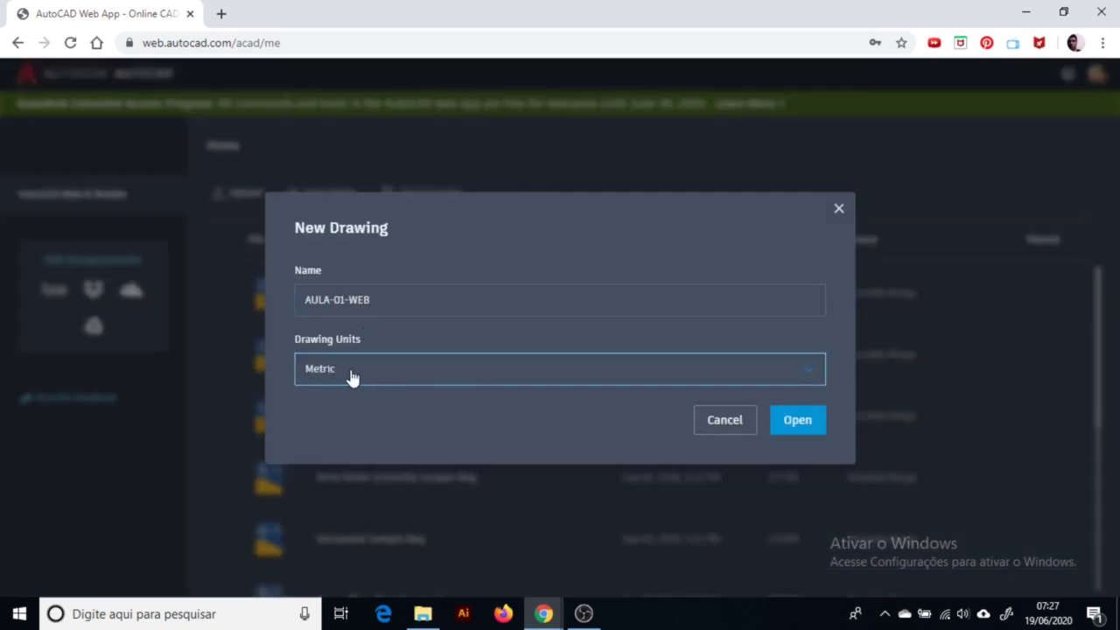
pyautogui.click(796, 420)
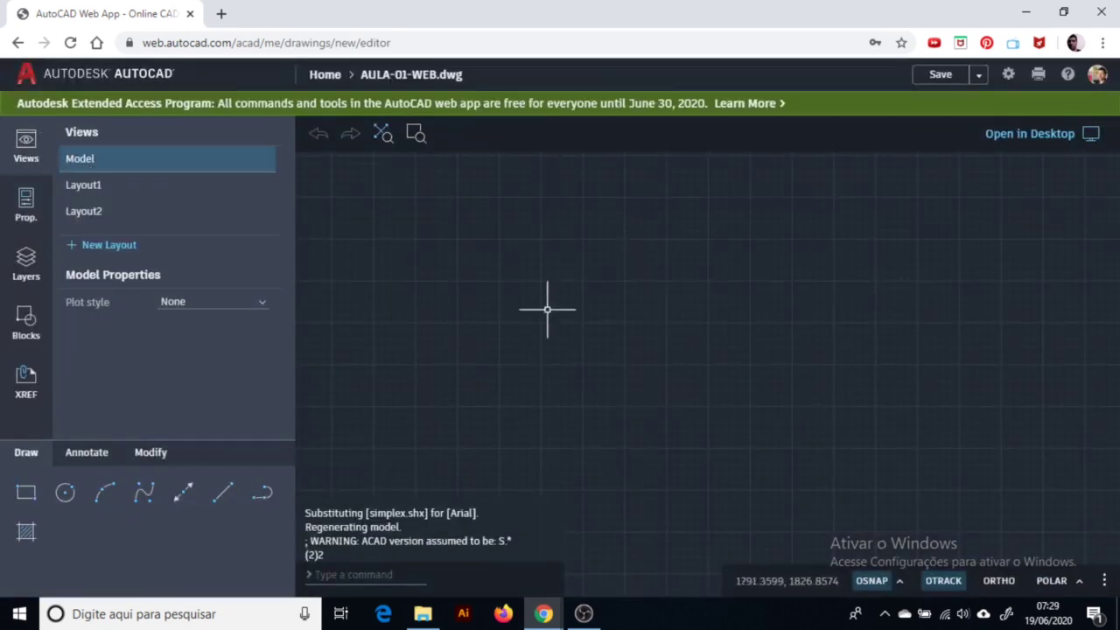
# Examine the Layout1 view, the model's plot style options and the object properties
pyautogui.click(90, 186)
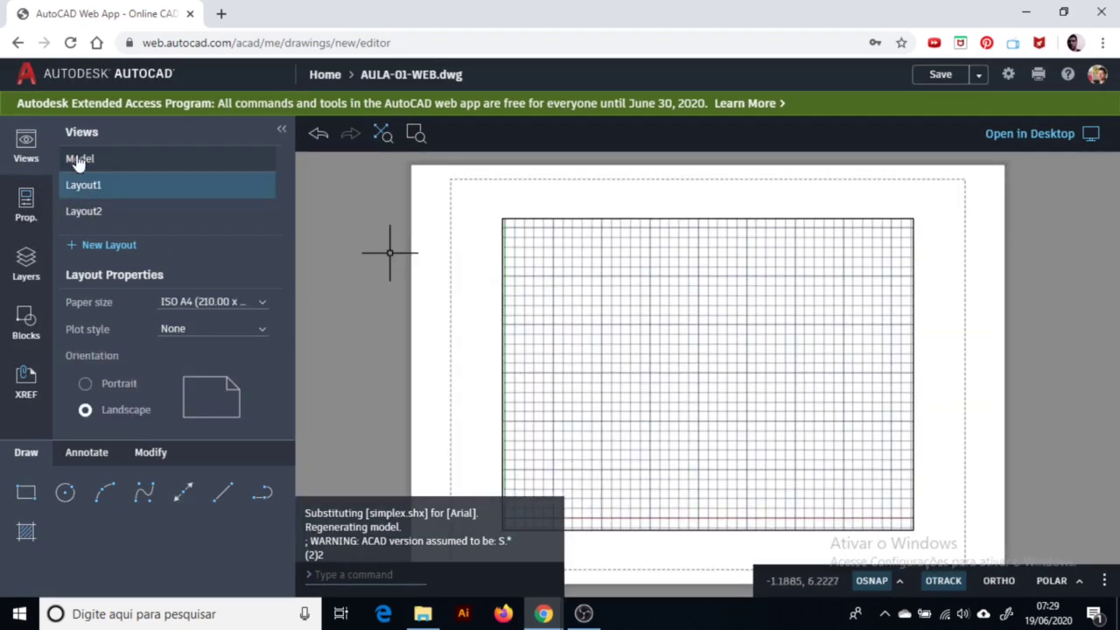
pyautogui.click(79, 161)
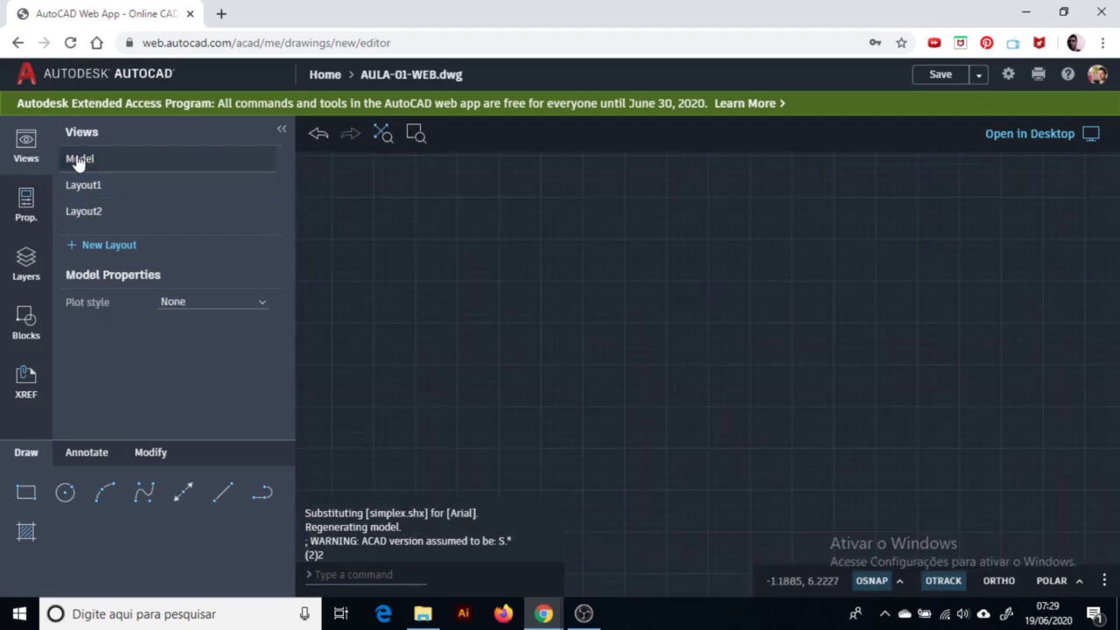
pyautogui.click(264, 309)
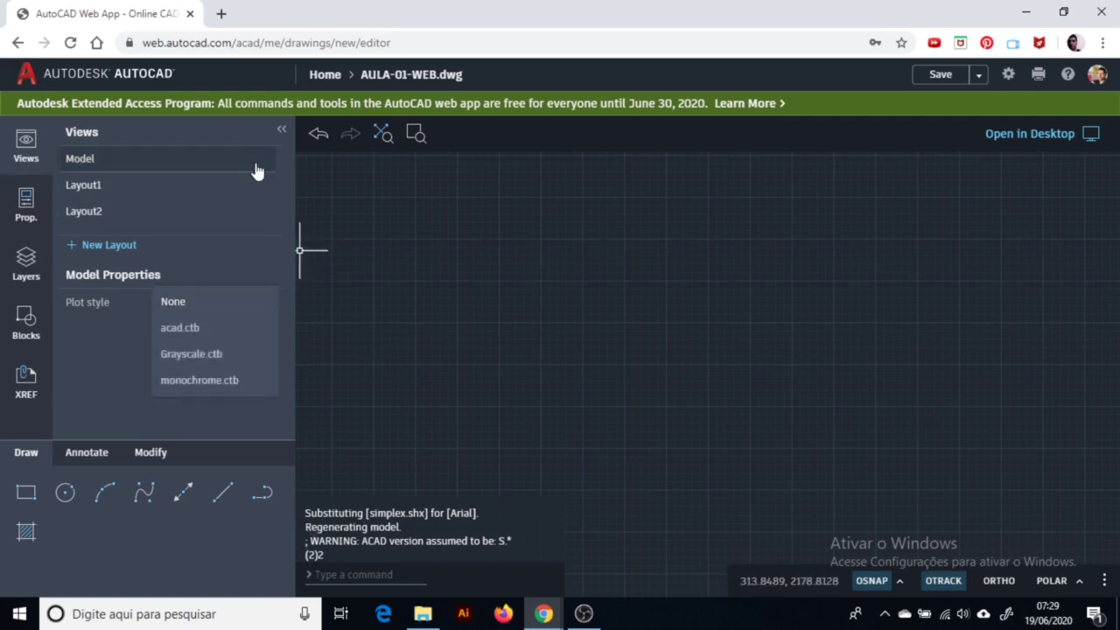
pyautogui.click(25, 214)
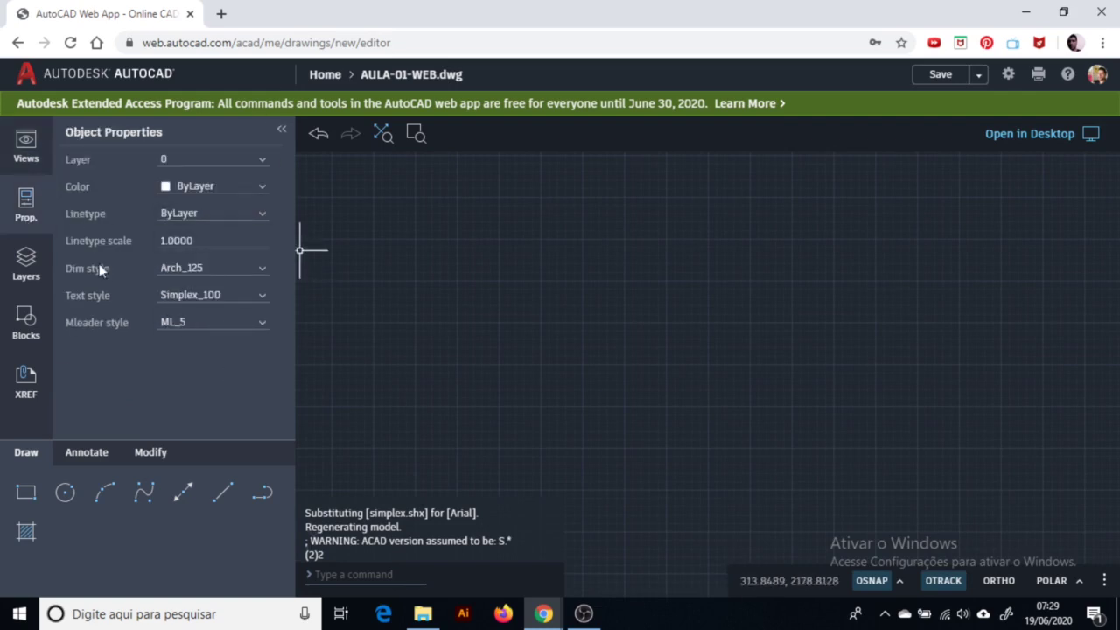
# Create a new layer in the drawing's layer list
pyautogui.click(24, 263)
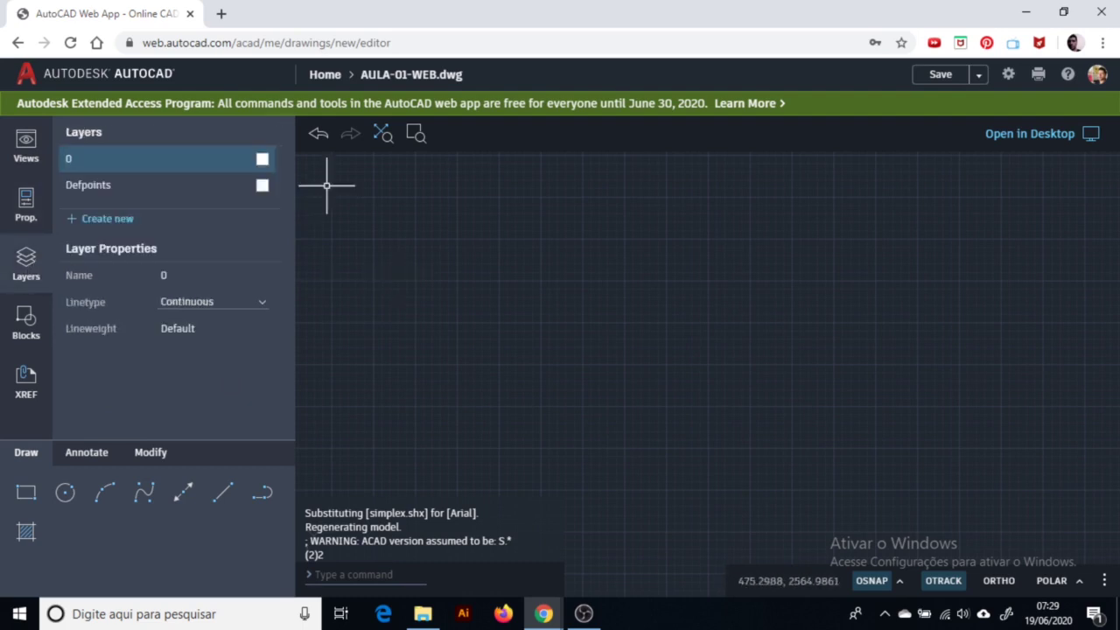
pyautogui.click(106, 218)
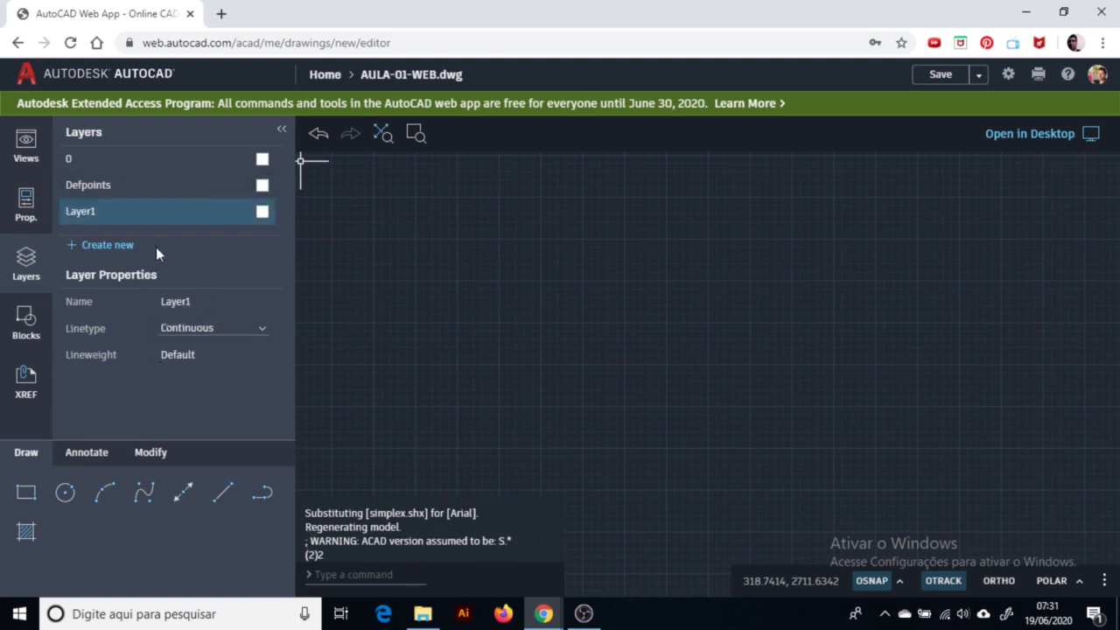
# Examine the block and external reference options, the drawing views, and the Annotate, Modify and Draw tool sets
pyautogui.click(24, 324)
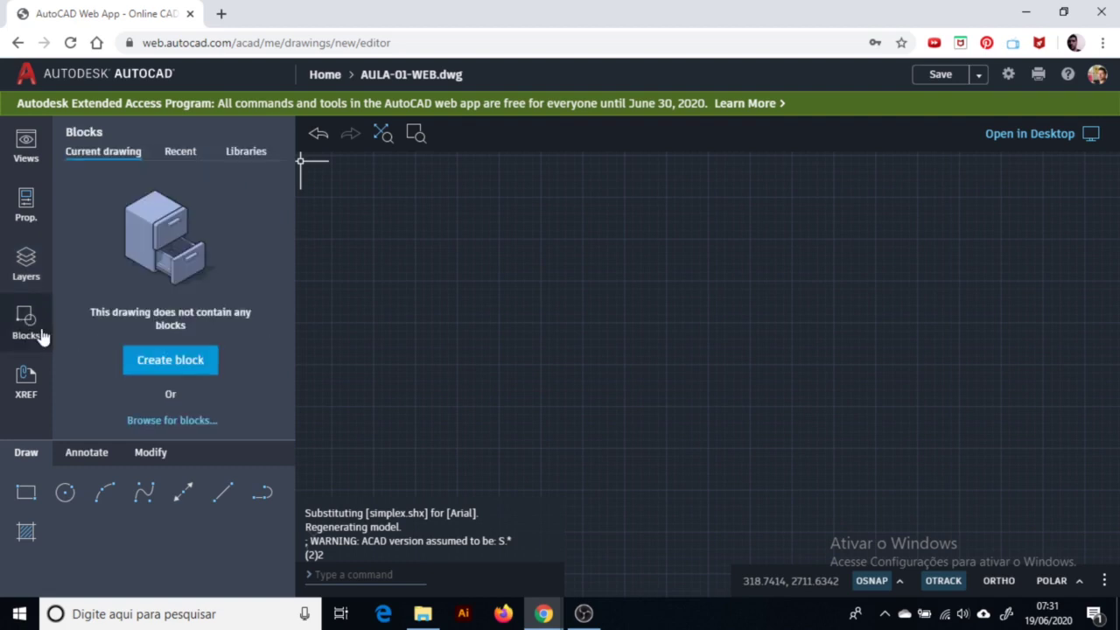
pyautogui.click(180, 154)
pyautogui.click(24, 382)
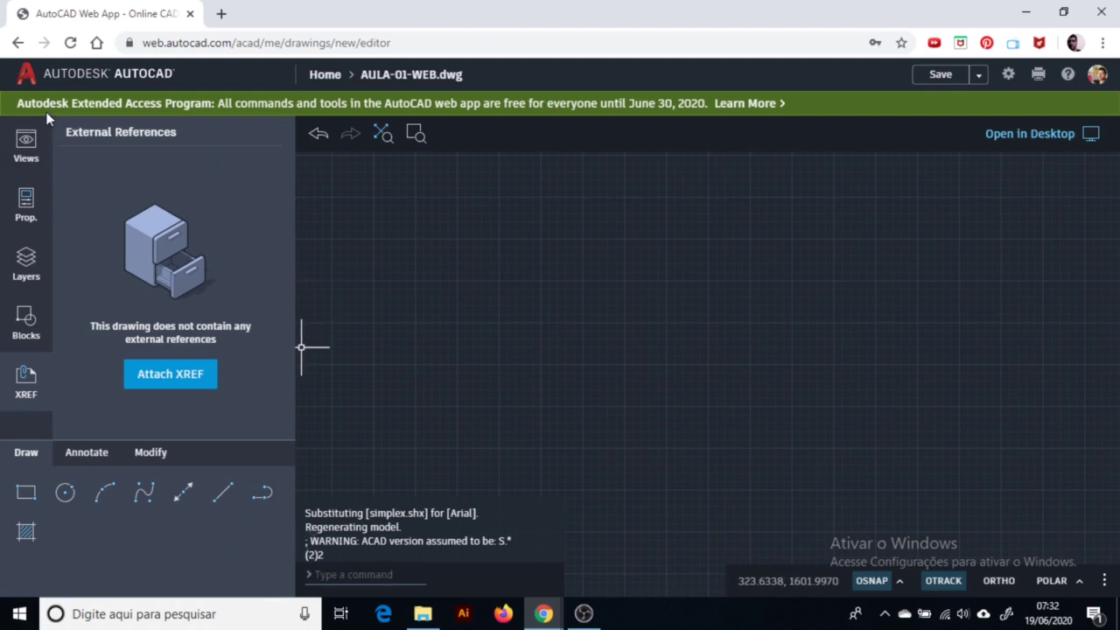
pyautogui.click(26, 146)
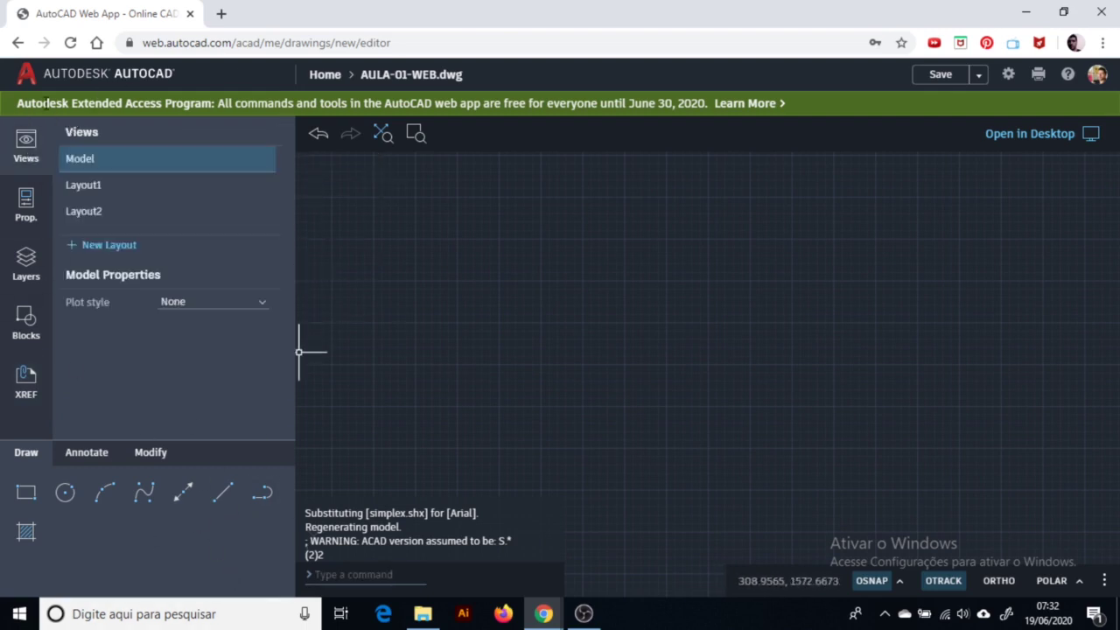
pyautogui.click(94, 463)
pyautogui.click(150, 454)
pyautogui.click(94, 454)
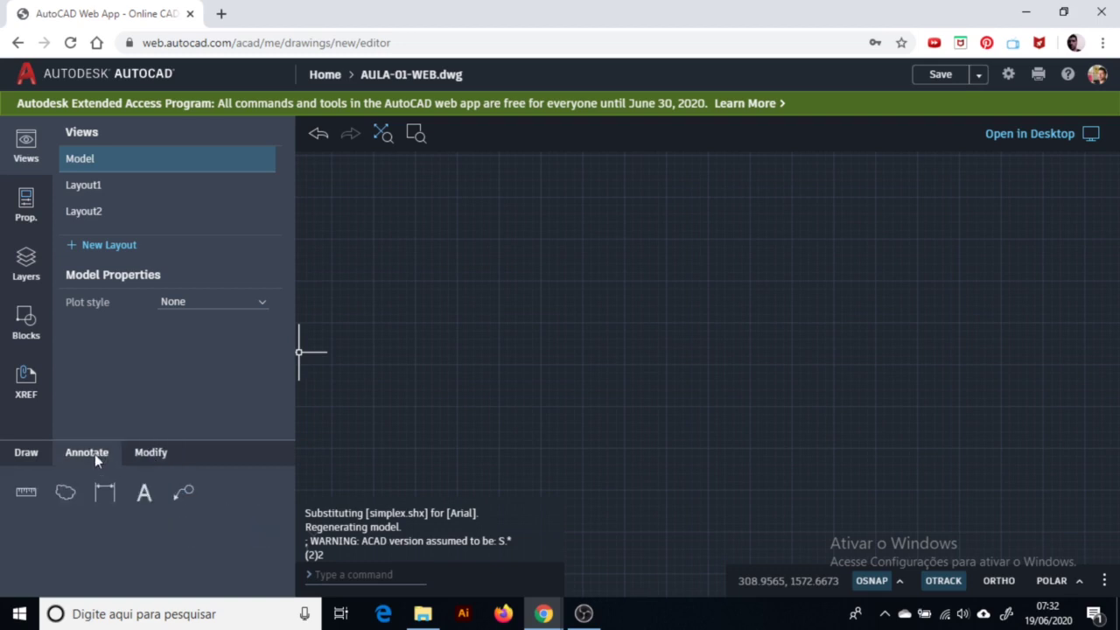
pyautogui.click(44, 458)
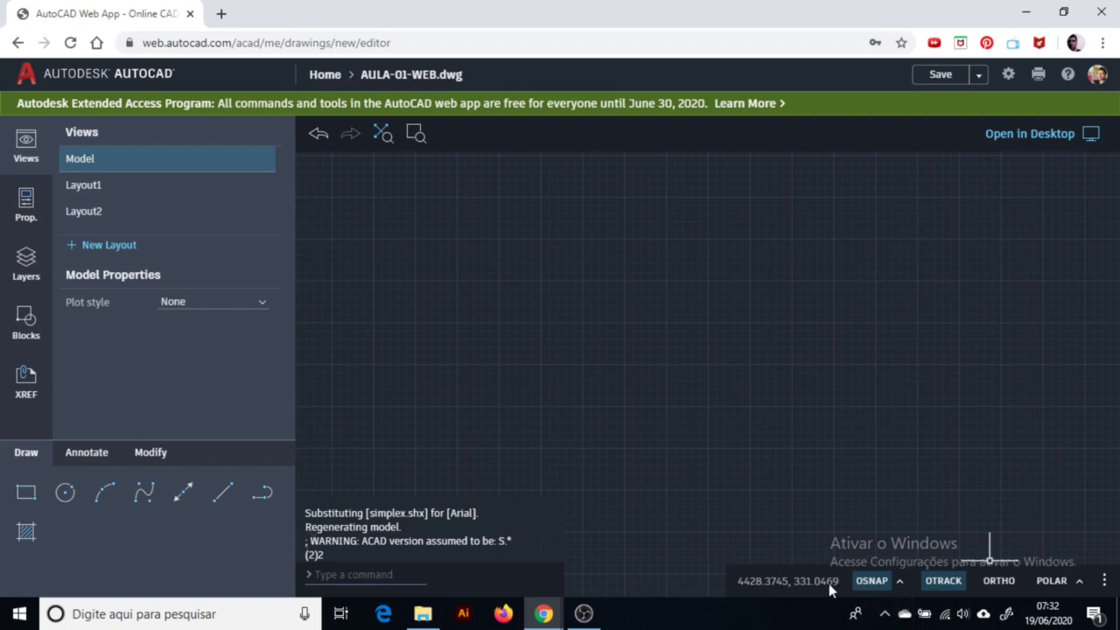
# Try turning the Dark Theme off
pyautogui.click(1102, 81)
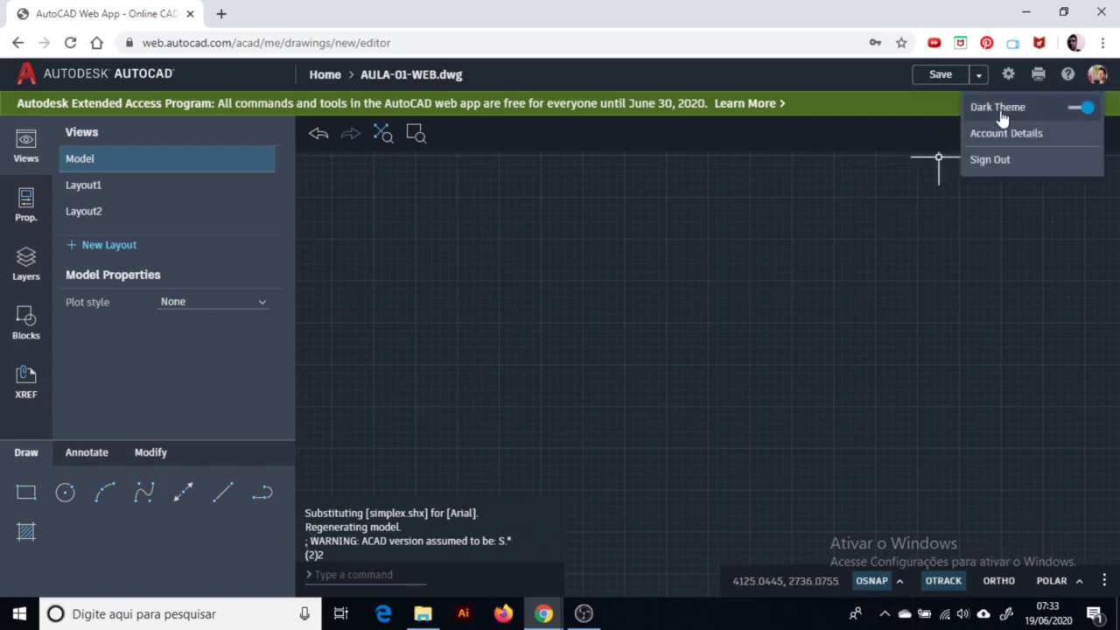
pyautogui.click(1082, 110)
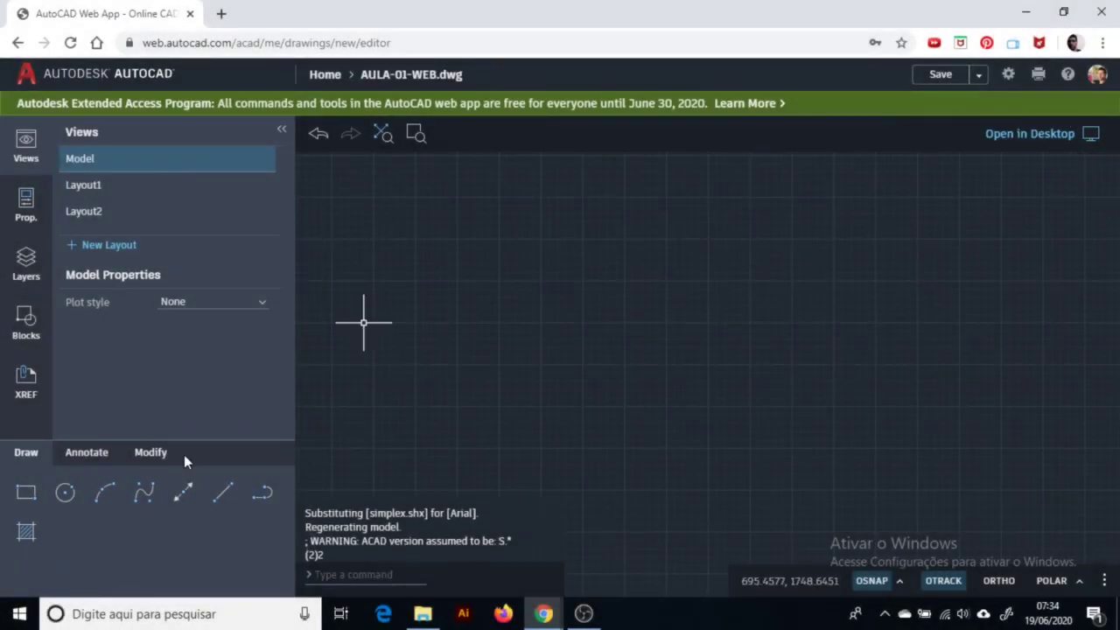
# Draw a rectangle 5.5 wide and 10 high in model space
pyautogui.click(28, 498)
pyautogui.click(563, 359)
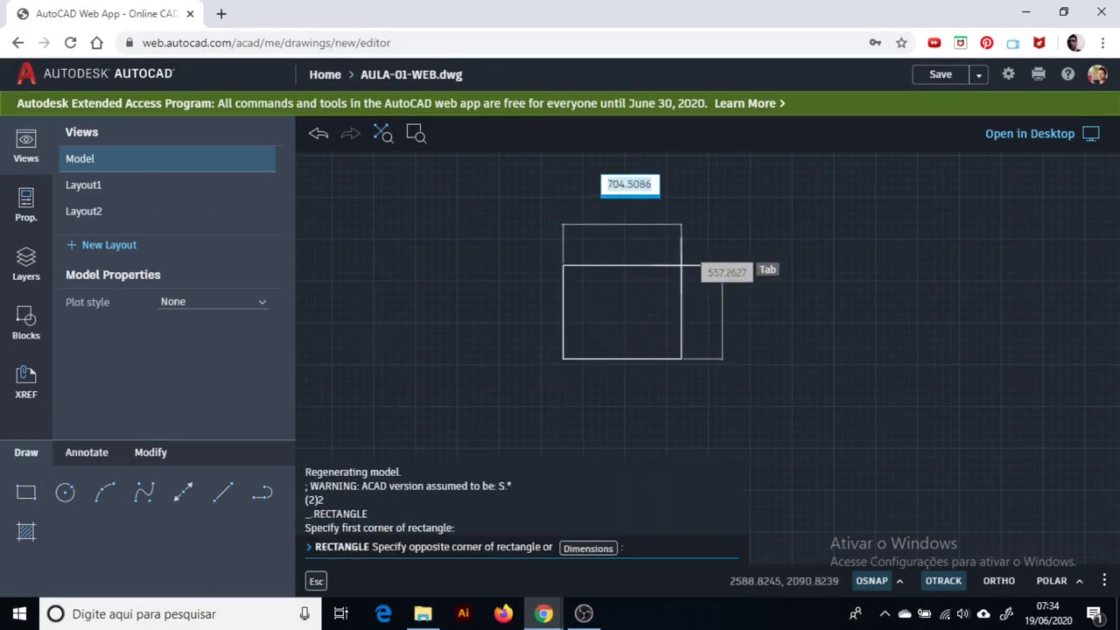
pyautogui.write('5')
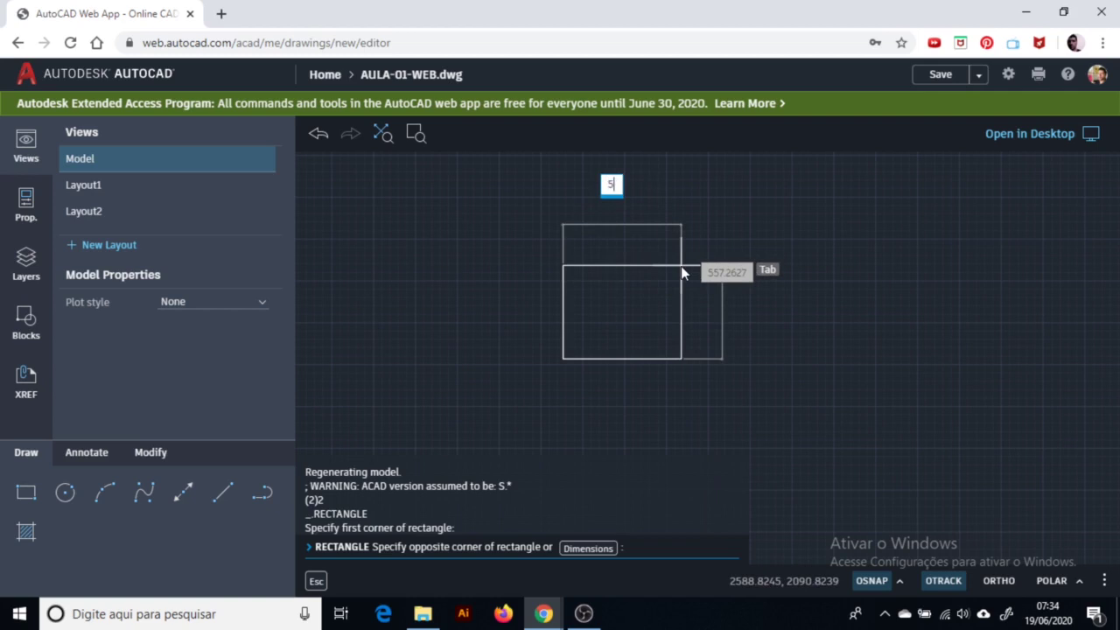
pyautogui.write('.5')
pyautogui.press('Tab')
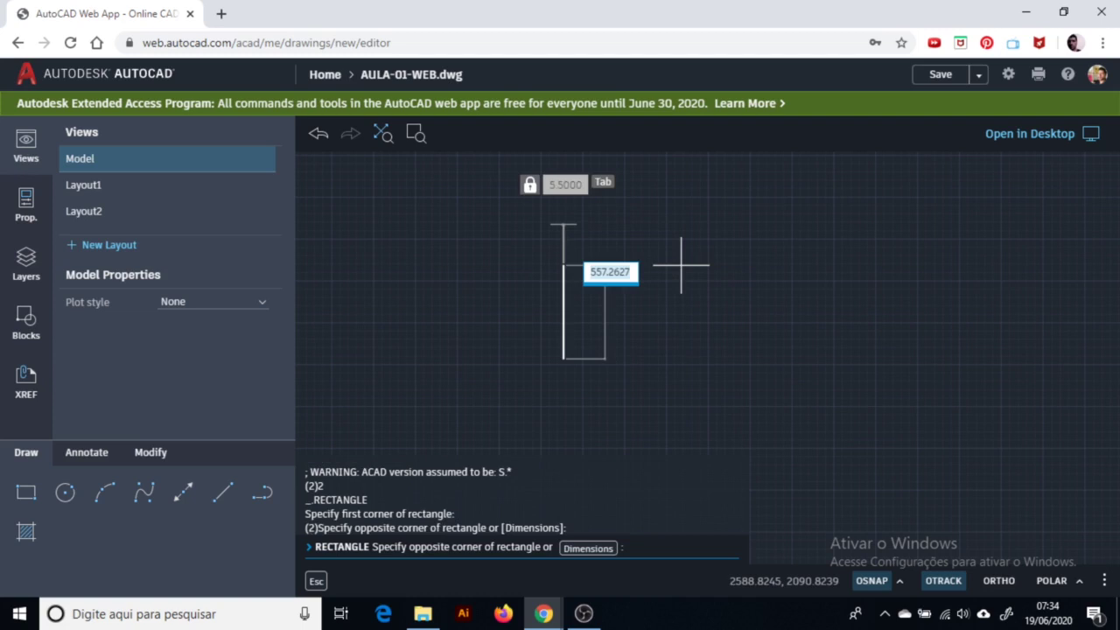
pyautogui.write('10')
pyautogui.press('Return')
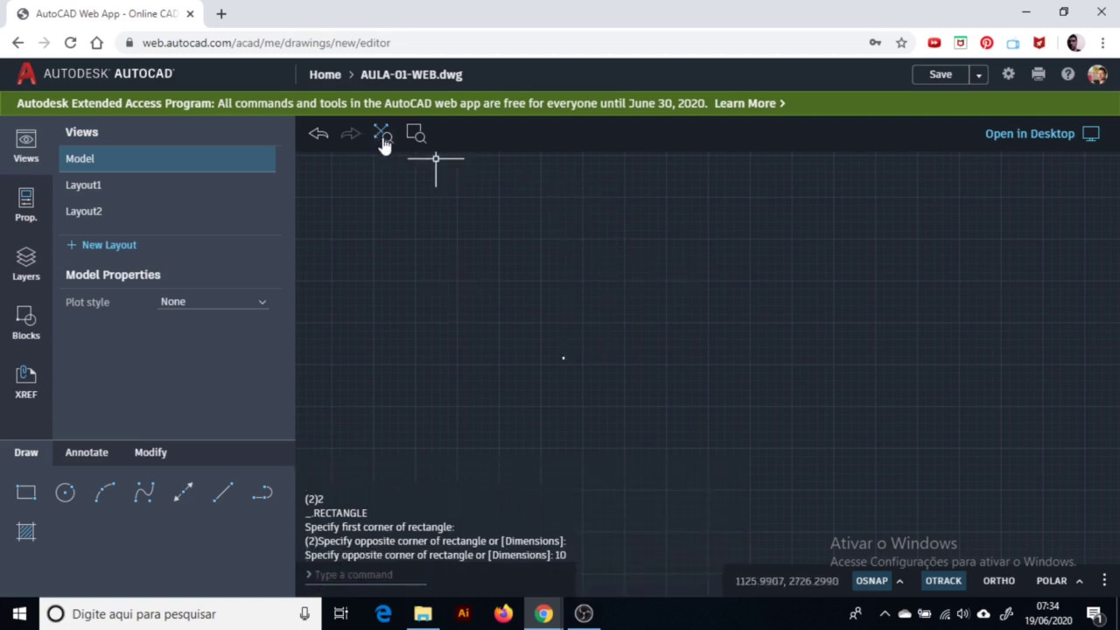
# Enable Midpoint object snap and draw a two-point circle between the midpoints of the rectangle's two long sides
pyautogui.middleClick(543, 377)
pyautogui.middleClick(543, 377)
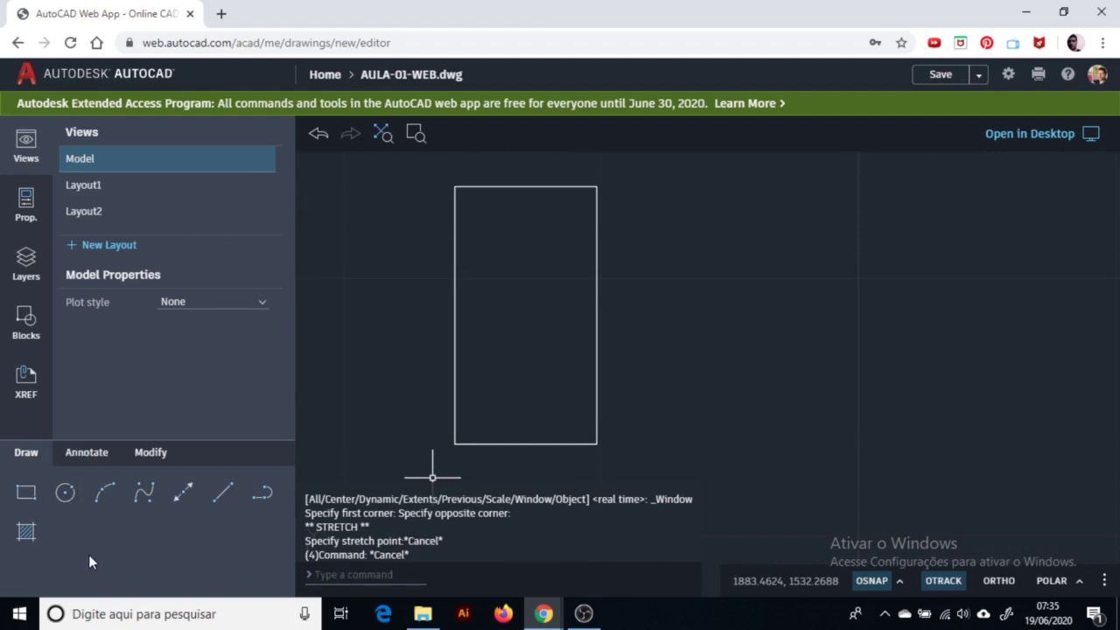
pyautogui.click(26, 493)
pyautogui.click(64, 493)
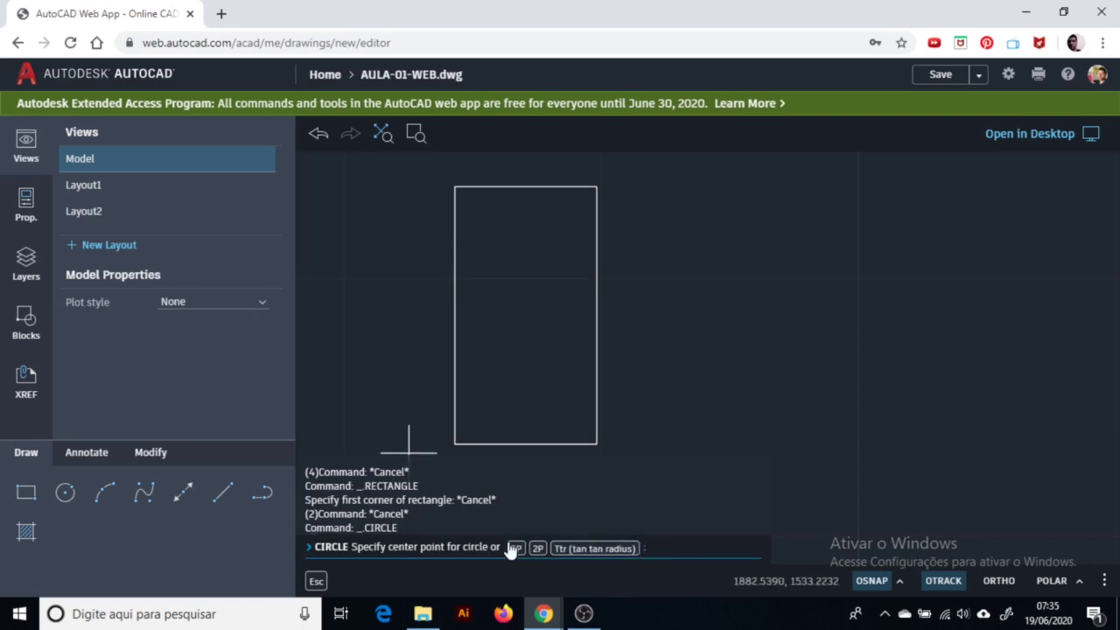
pyautogui.click(537, 549)
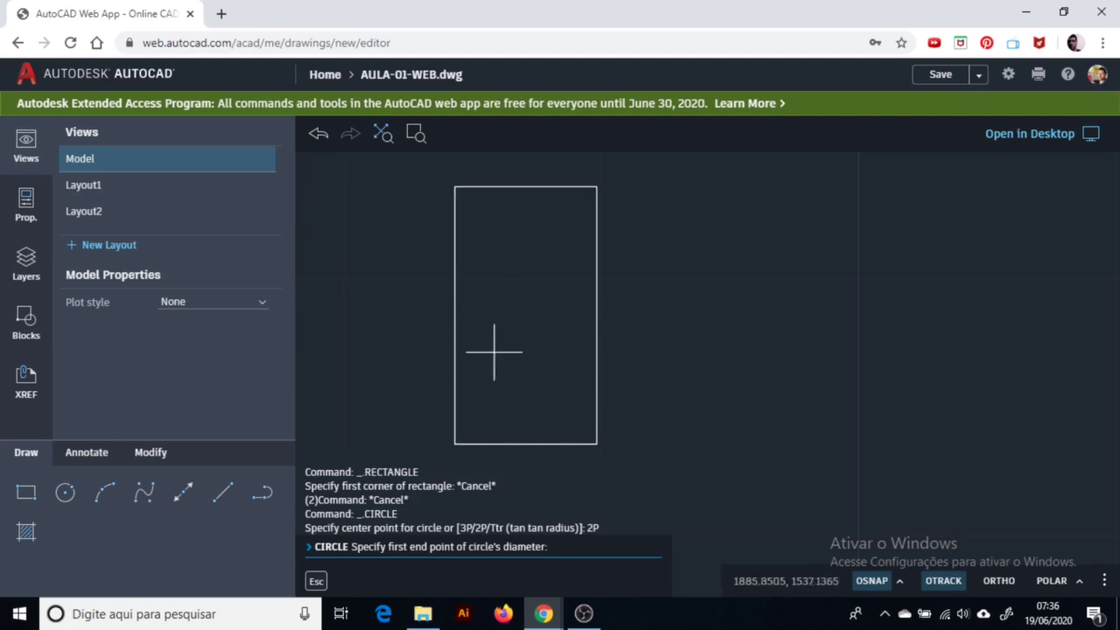
pyautogui.click(898, 582)
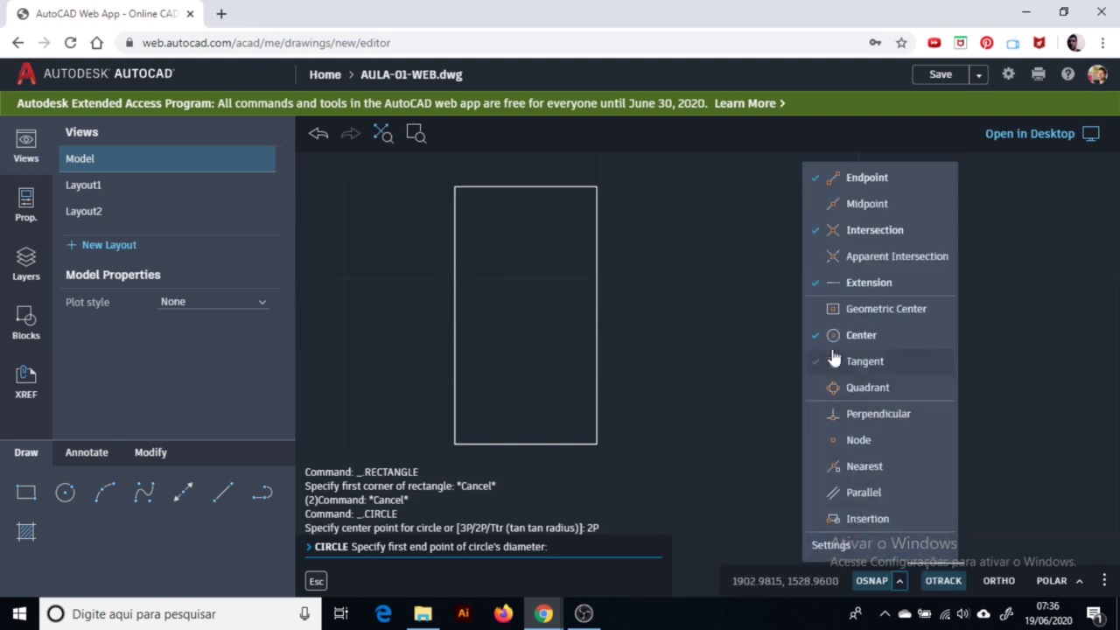
pyautogui.click(857, 204)
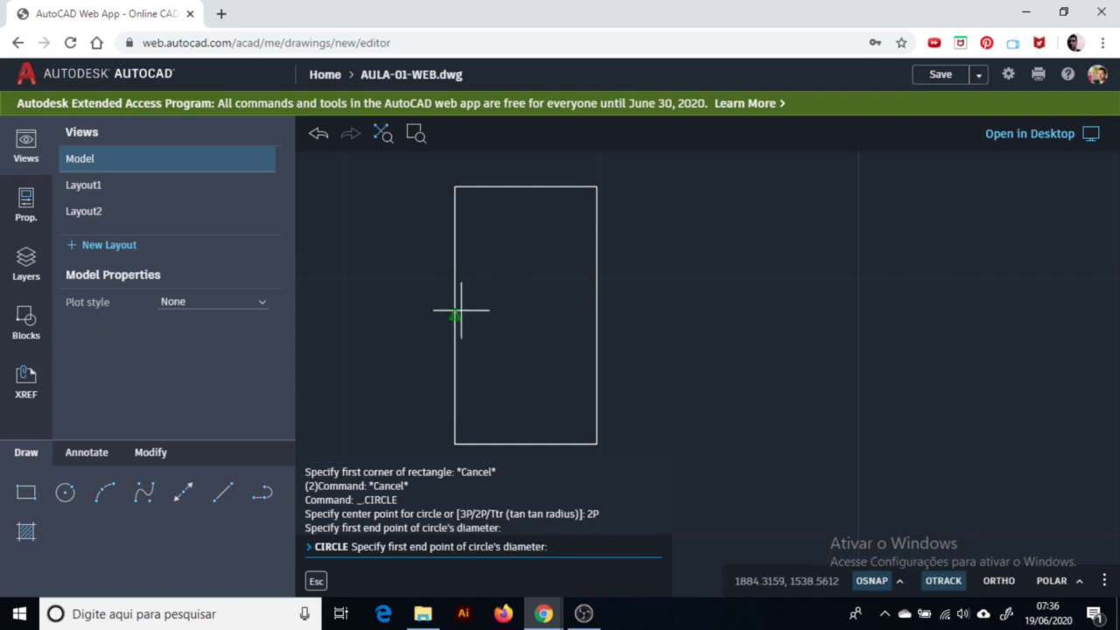
pyautogui.click(454, 315)
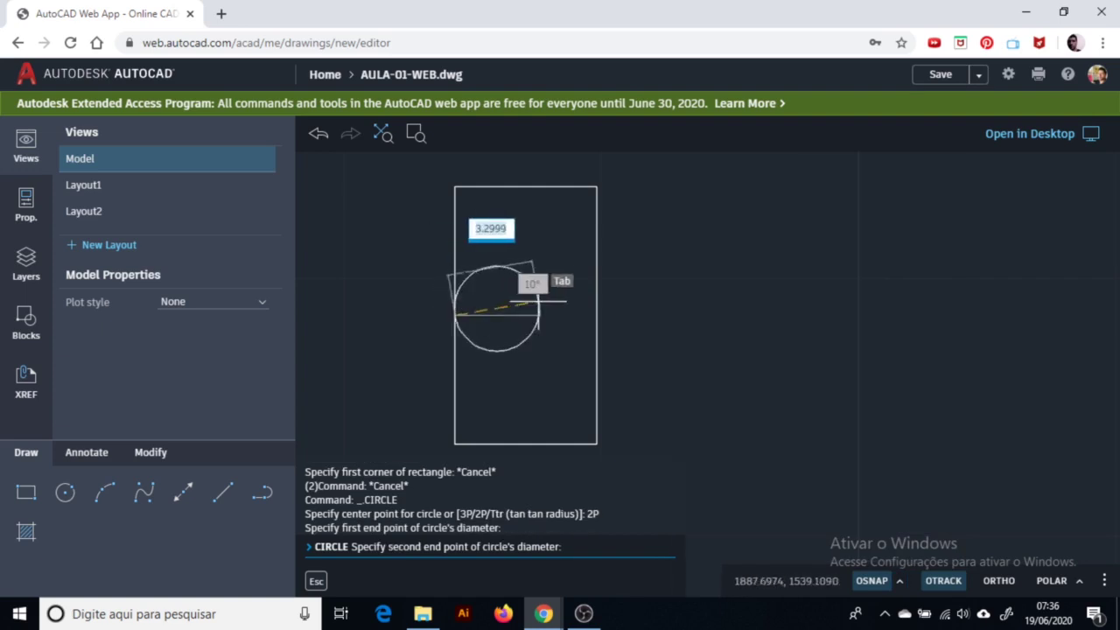
pyautogui.click(597, 315)
# Draw circles centred on the rectangle's lower-right corner, radius about 1.05, and upper-right corner, radius about 1.53
pyautogui.press('Return')
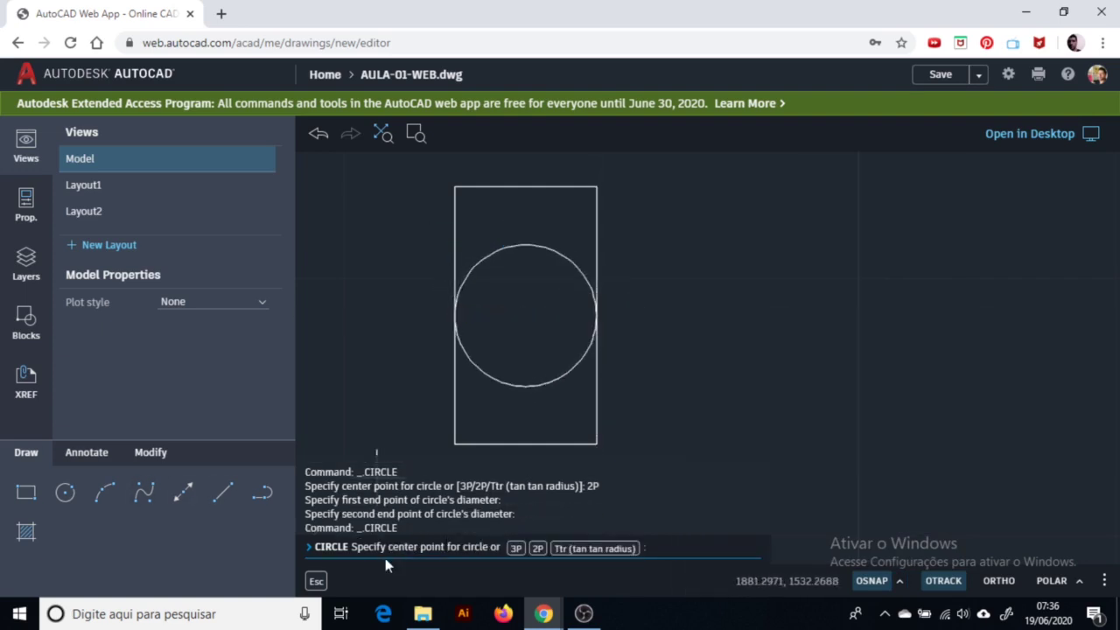
pyautogui.click(596, 444)
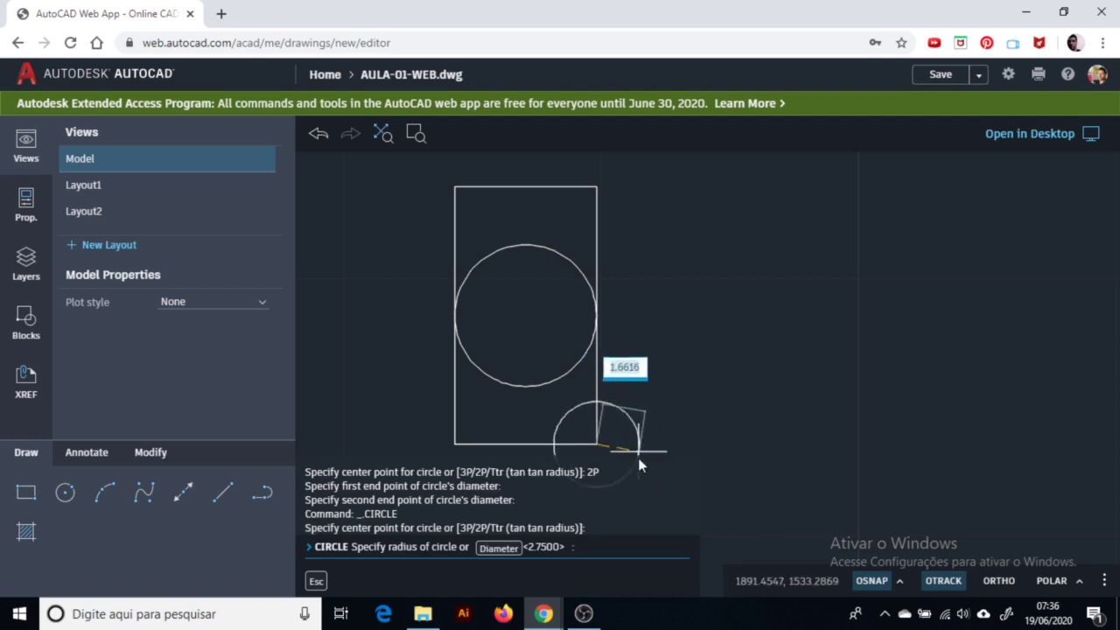
pyautogui.click(623, 442)
pyautogui.press('Return')
pyautogui.click(596, 186)
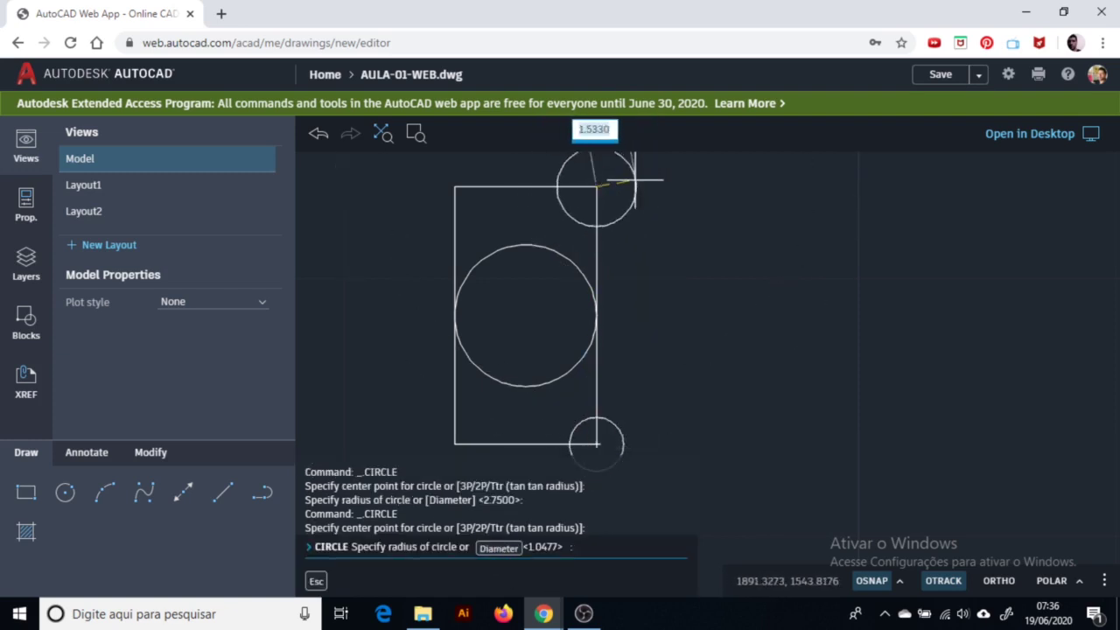
pyautogui.click(628, 168)
# Enable Quadrant object snap and draw a three-point circle through the rectangle's upper-left corner, the central circle's top and the upper-right circle's left quadrant
pyautogui.click(65, 492)
pyautogui.click(514, 548)
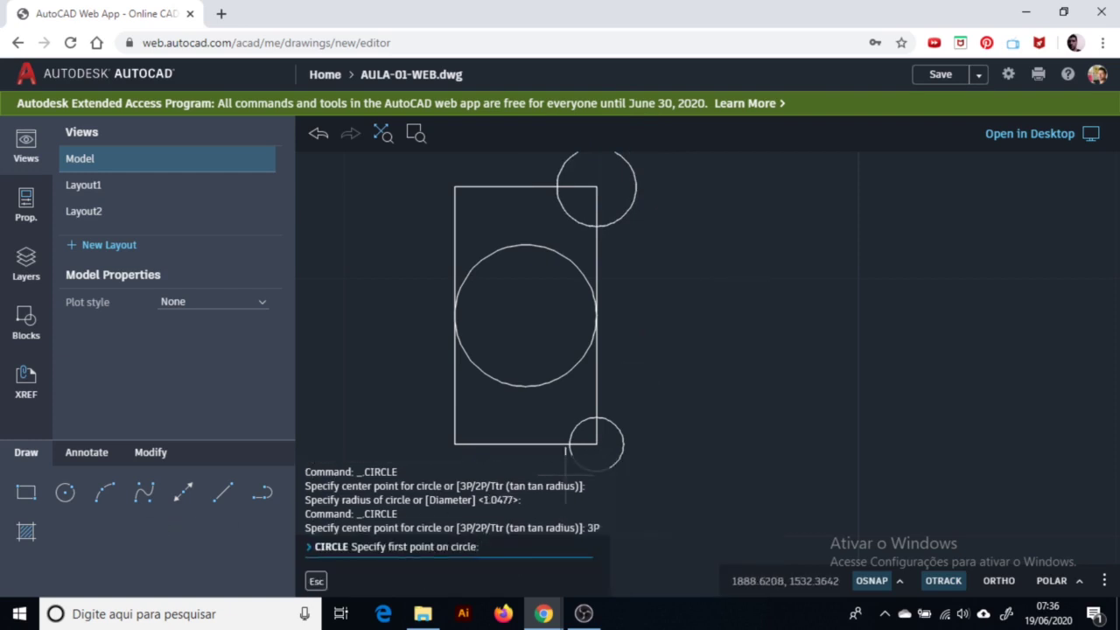
pyautogui.click(454, 186)
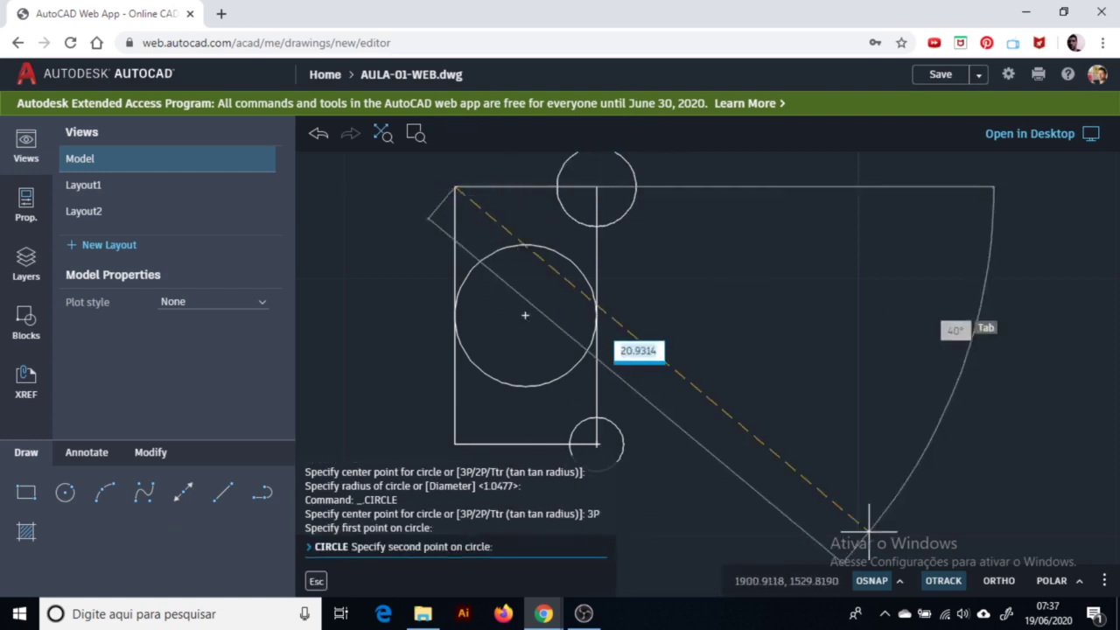
pyautogui.click(899, 580)
pyautogui.click(832, 387)
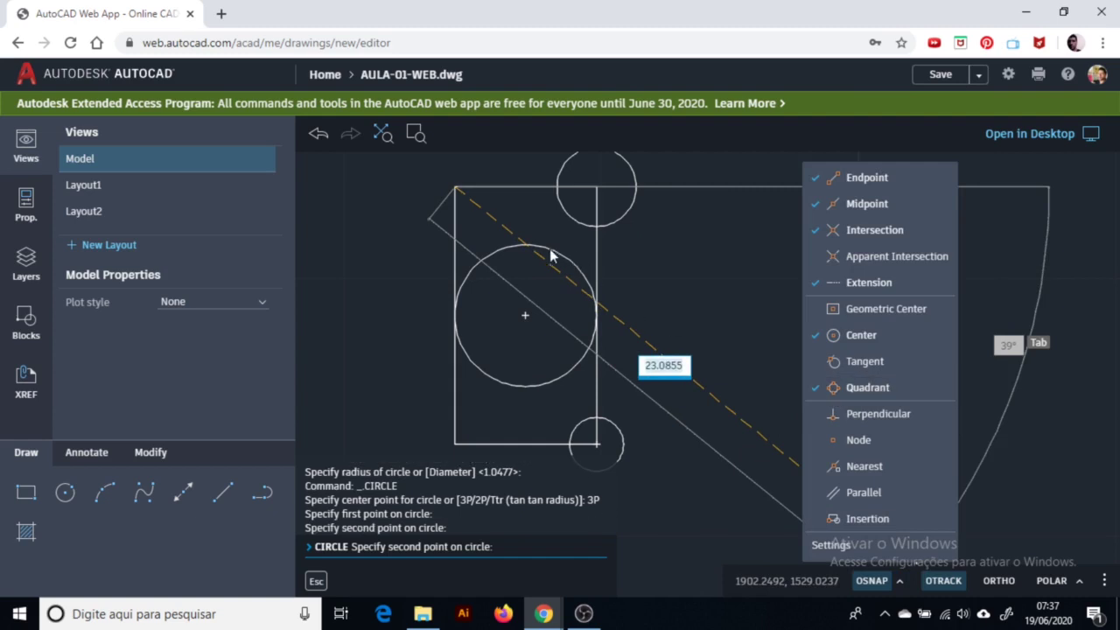
pyautogui.click(518, 262)
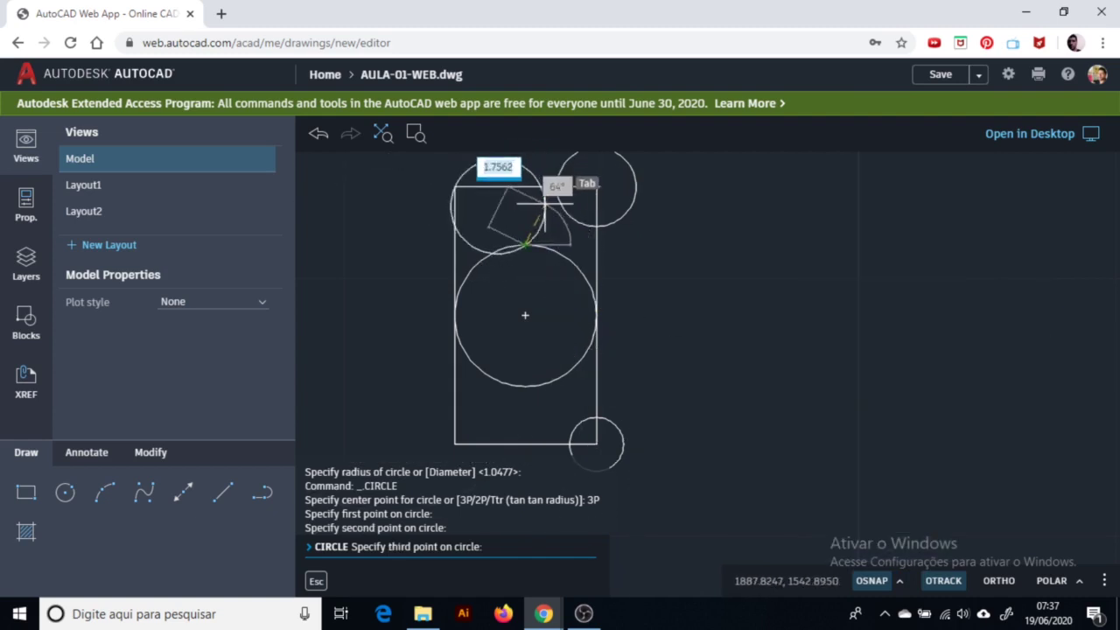
pyautogui.click(553, 189)
# Draw a tangent-tangent-radius circle of radius 2 touching the rectangle's left side and the lower part of the central circle
pyautogui.press('Return')
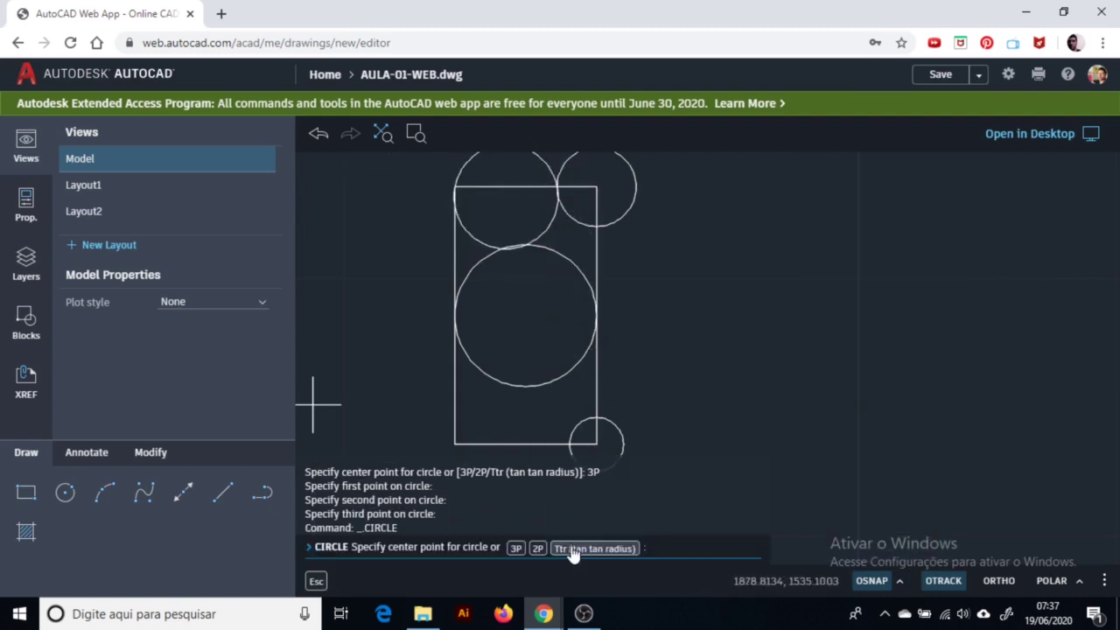
pyautogui.click(575, 549)
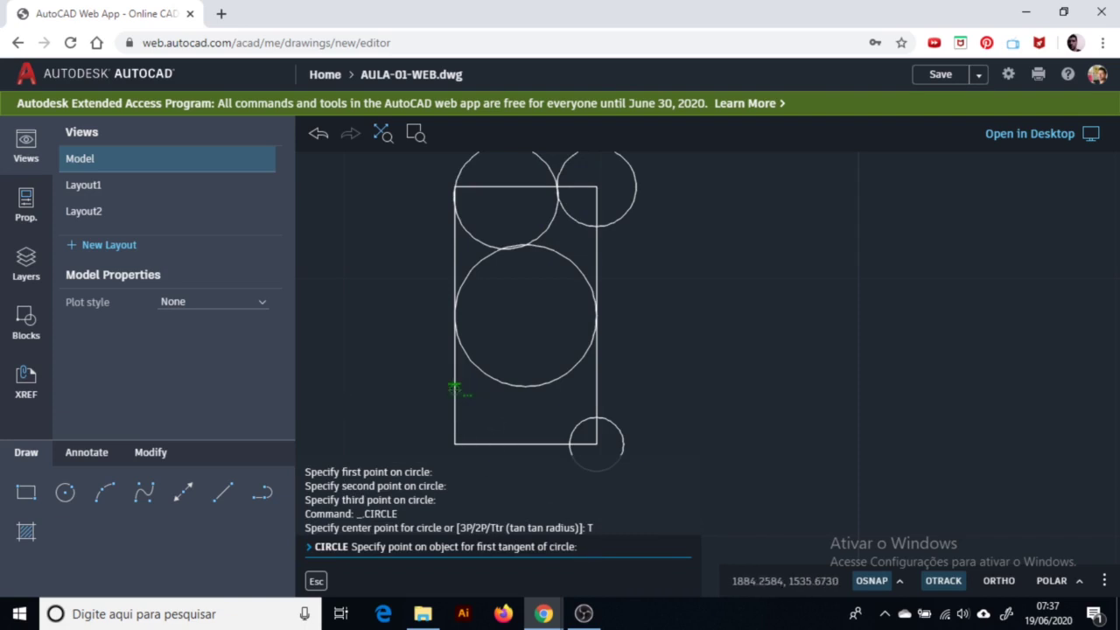
pyautogui.click(454, 387)
pyautogui.click(500, 385)
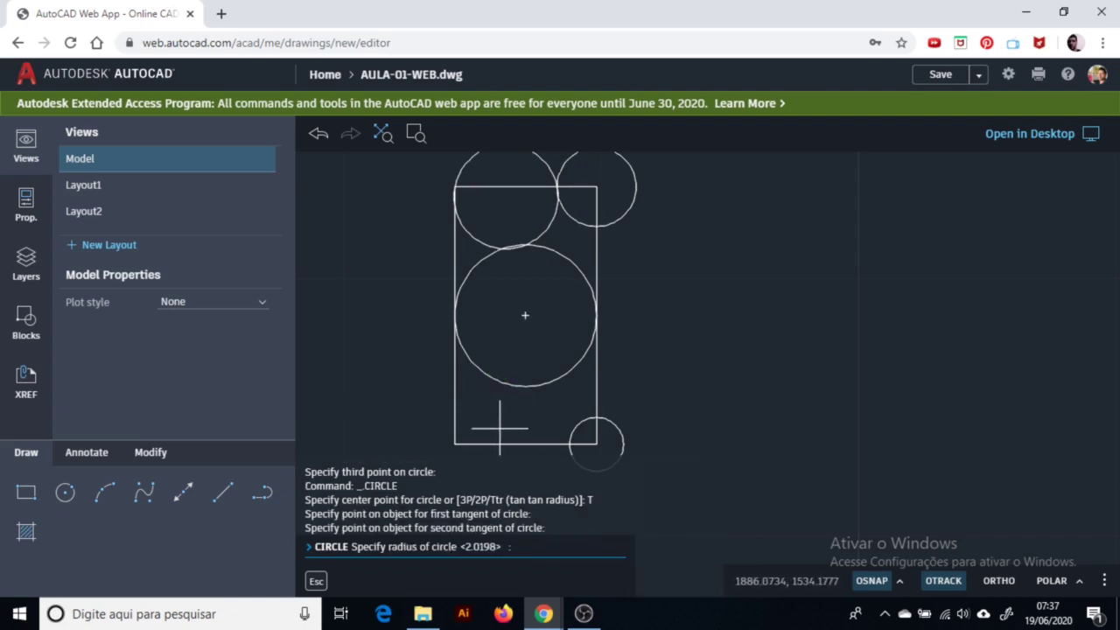
pyautogui.write('2')
pyautogui.press('Return')
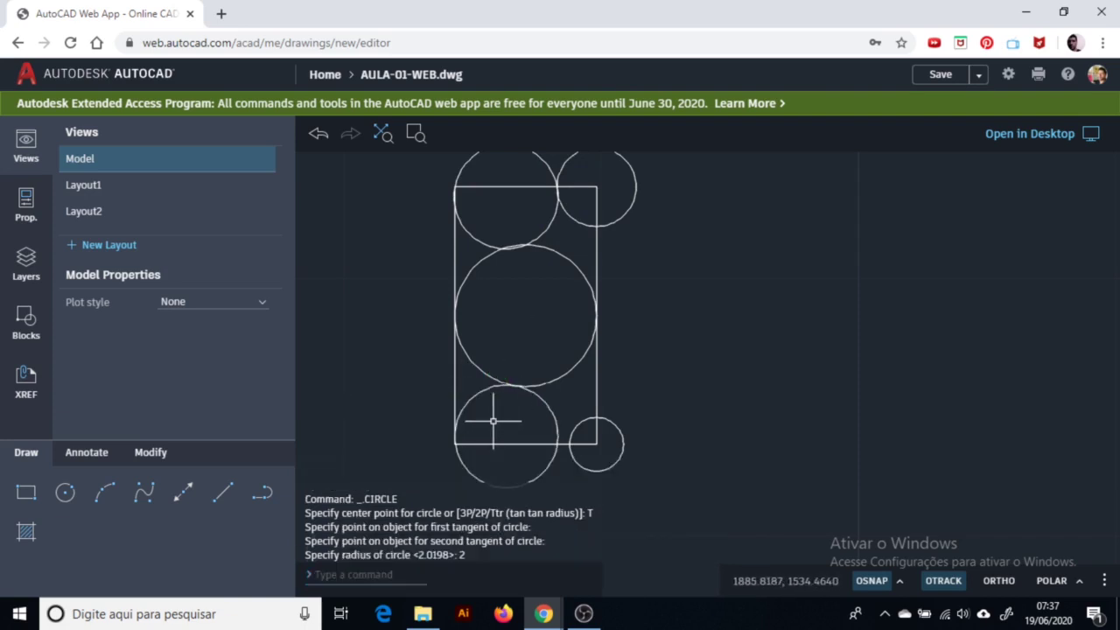
# Draw a three-point arc from the short wall's lower-left corner, sweeping down and left below the door opening
pyautogui.click(105, 492)
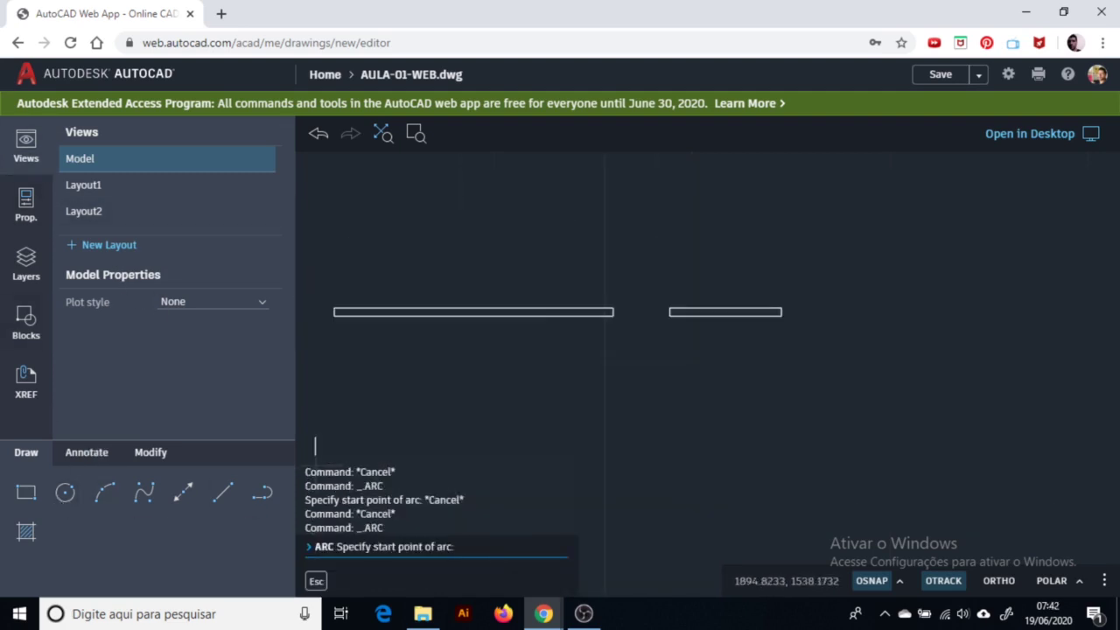
pyautogui.click(669, 312)
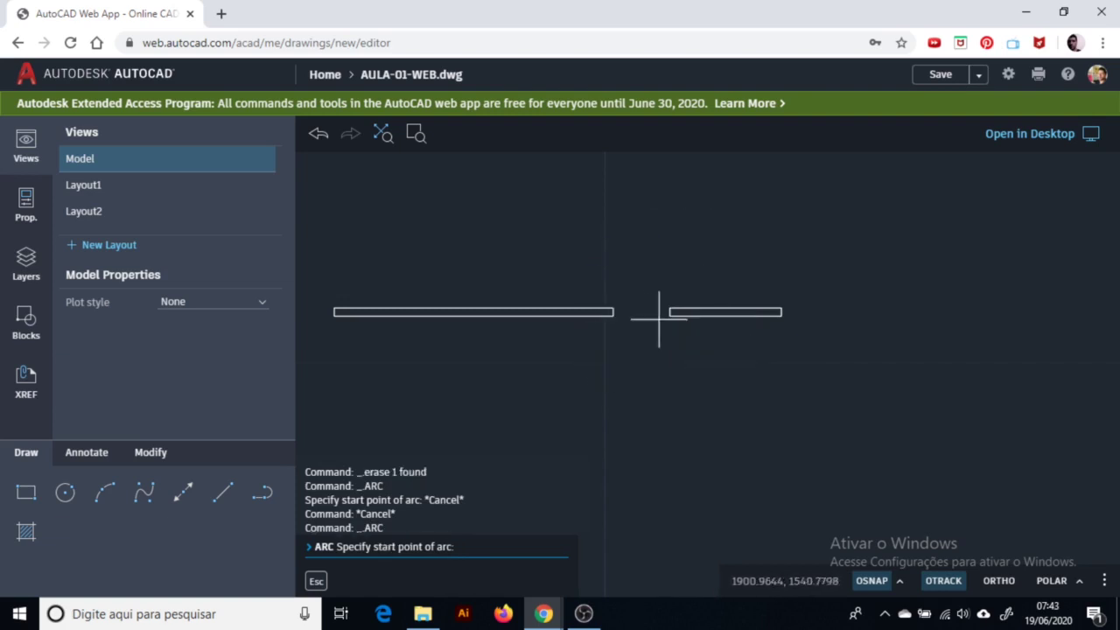
pyautogui.click(669, 313)
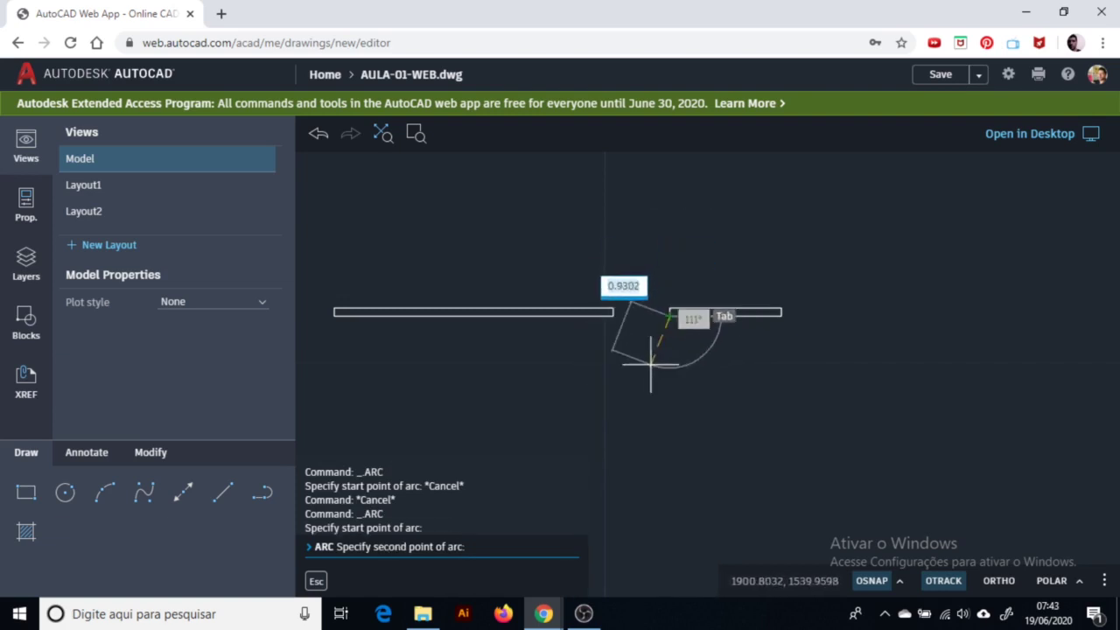
pyautogui.click(654, 353)
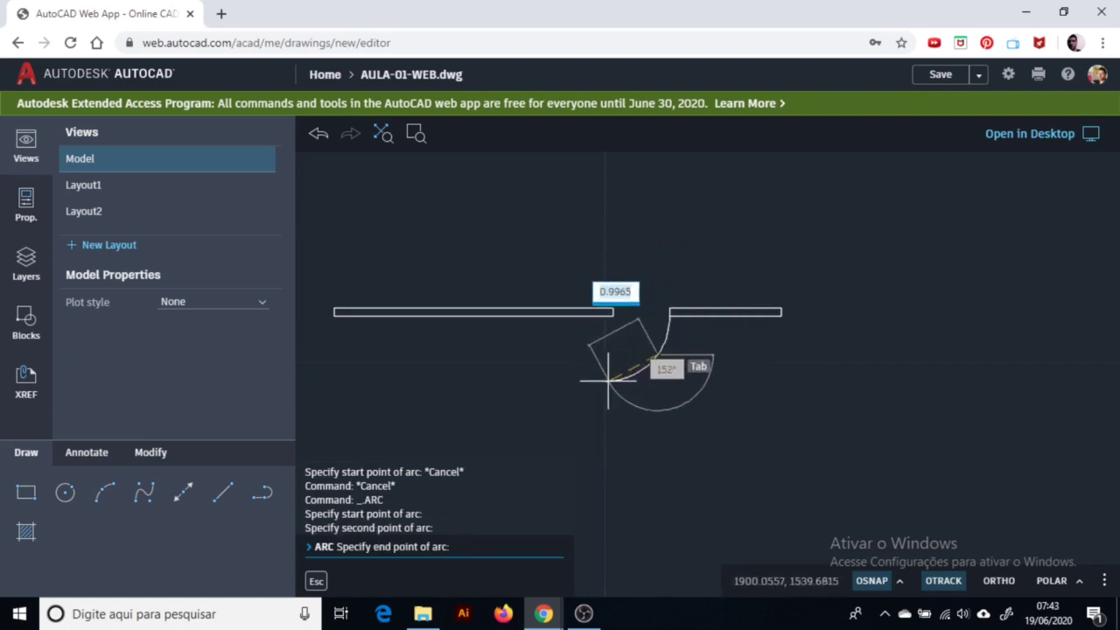
pyautogui.click(605, 370)
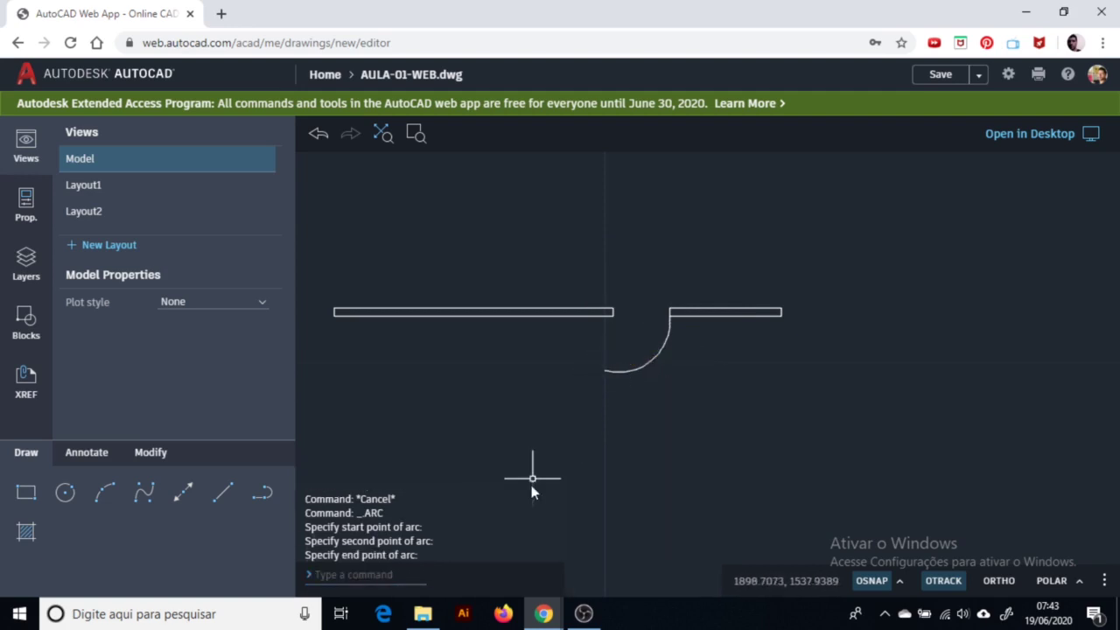
# Try stretching the door arc by its middle grip, and erase the arc
pyautogui.click(644, 356)
pyautogui.click(645, 354)
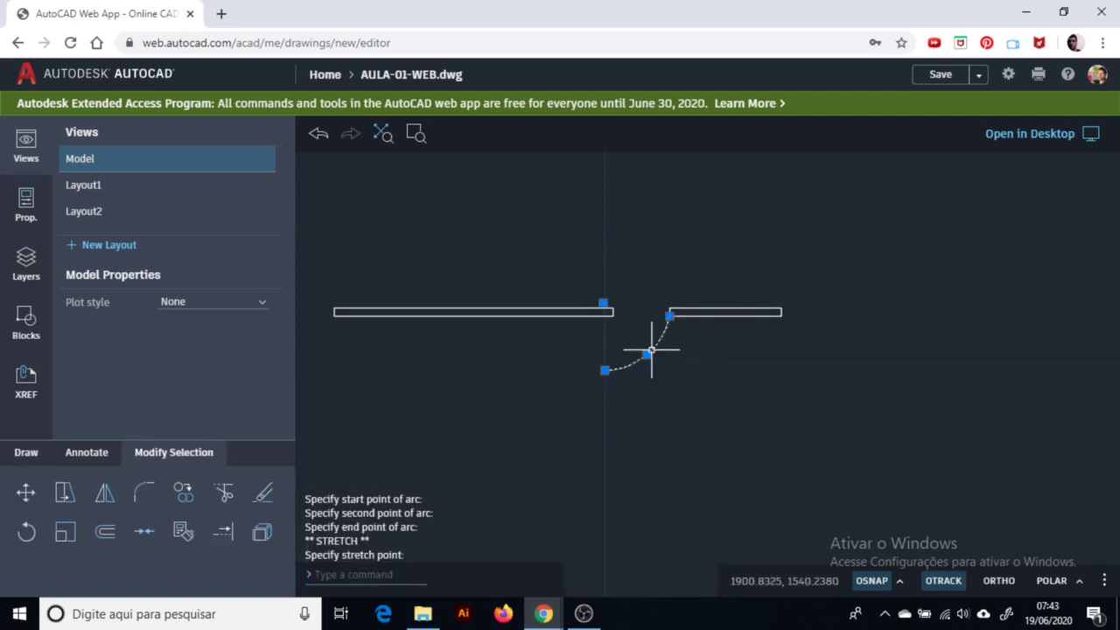
pyautogui.press('Escape')
pyautogui.scroll(4, 678, 345)
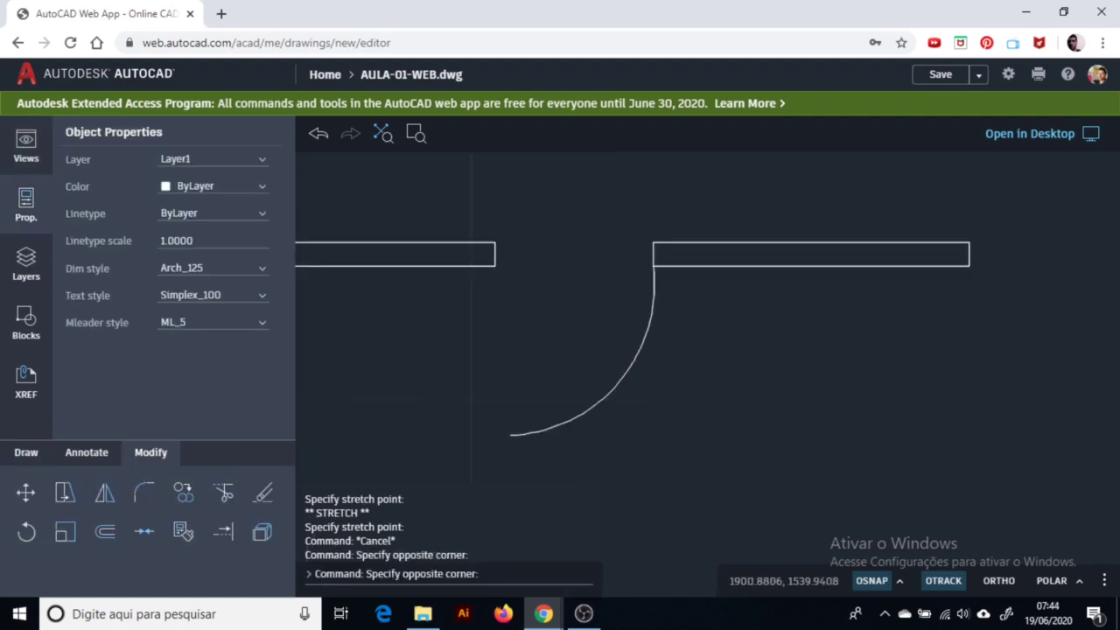
pyautogui.click(683, 350)
pyautogui.click(602, 391)
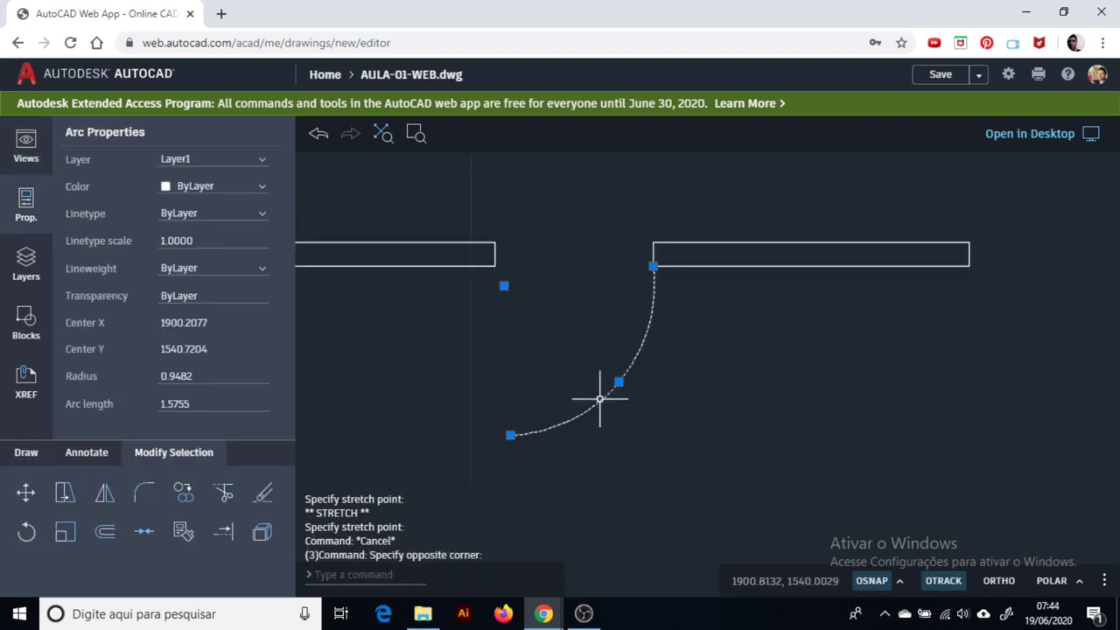
pyautogui.press('Delete')
# Draw a circle of radius 1 centred on the long wall's lower-right corner, reaching the short wall's lower-left corner
pyautogui.scroll(-2, 675, 362)
pyautogui.click(27, 452)
pyautogui.click(65, 492)
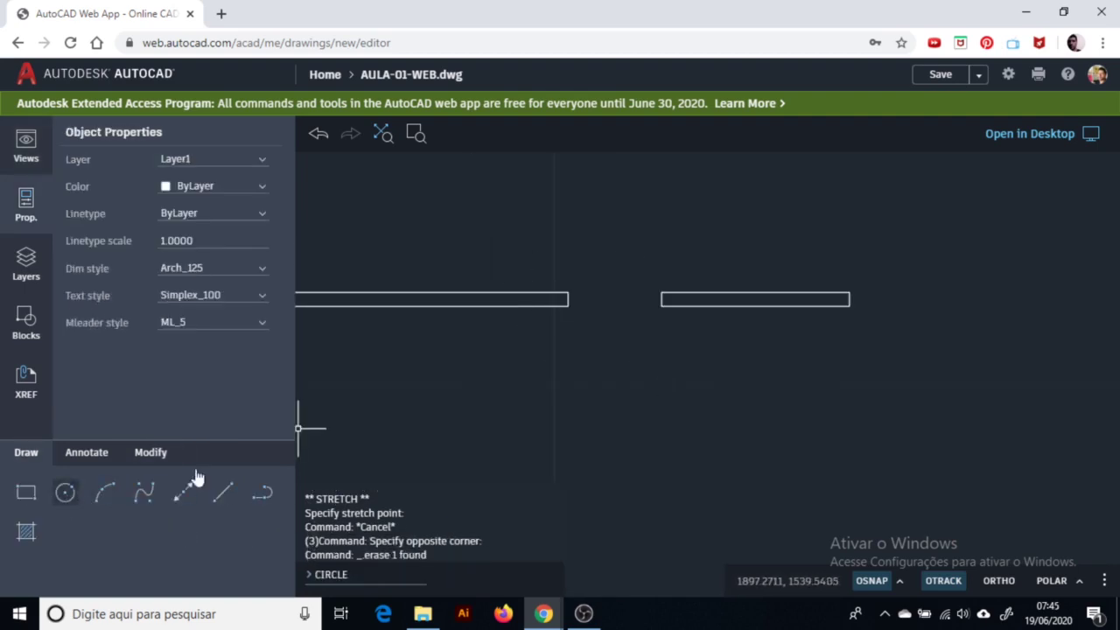
pyautogui.click(568, 306)
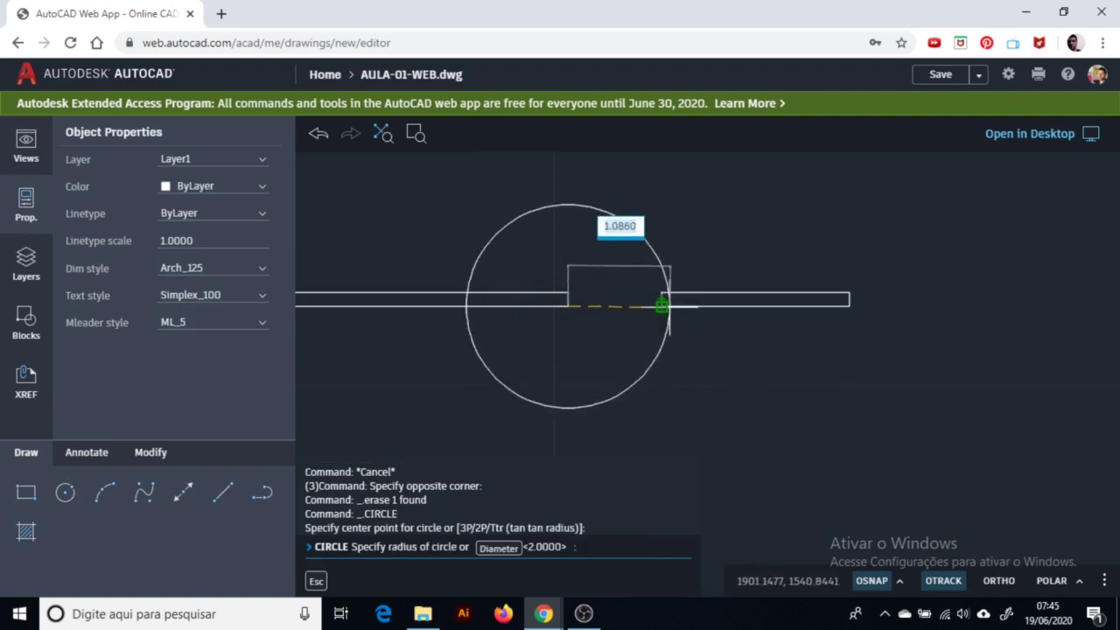
pyautogui.click(662, 306)
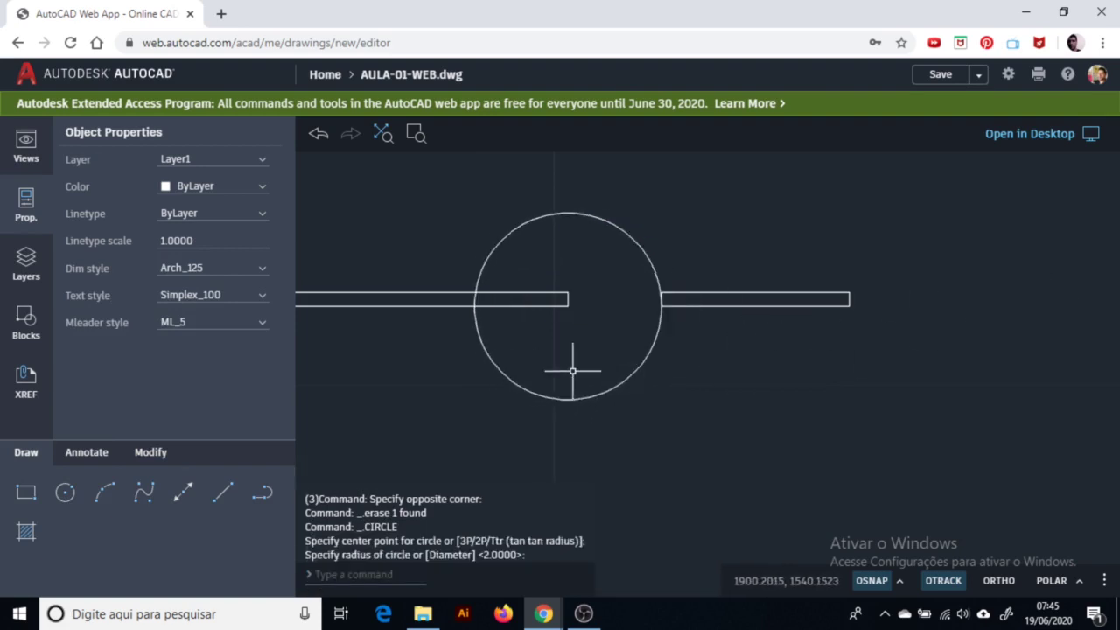
# Draw the door leaf as a vertical line from the circle's centre down to its bottom quadrant
pyautogui.write('l')
pyautogui.press('Return')
pyautogui.click(568, 306)
pyautogui.click(567, 399)
pyautogui.press('Escape')
pyautogui.press('Escape')
pyautogui.press('Escape')
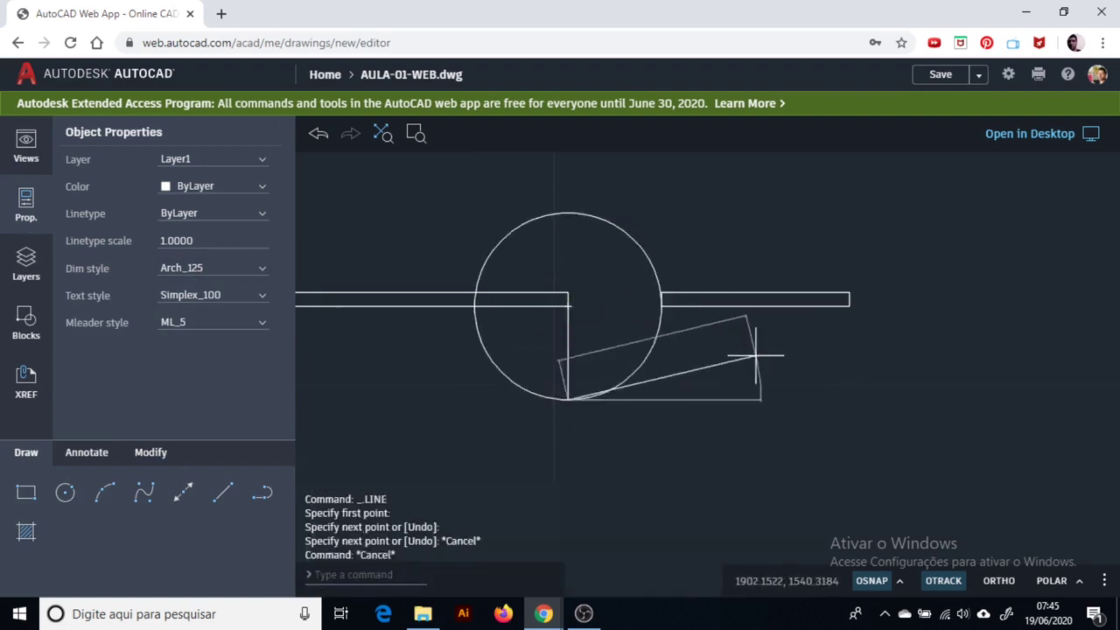
# Trim the circle to the door's quarter-circle swing and erase the leftover arc piece inside the long wall
pyautogui.click(160, 458)
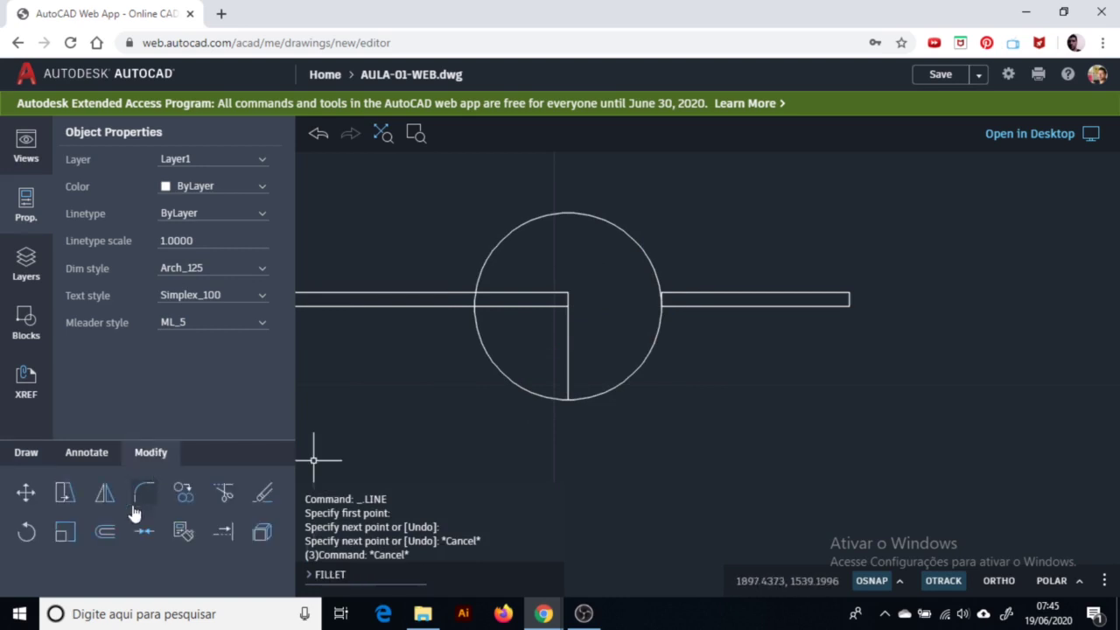
pyautogui.click(225, 495)
pyautogui.click(222, 500)
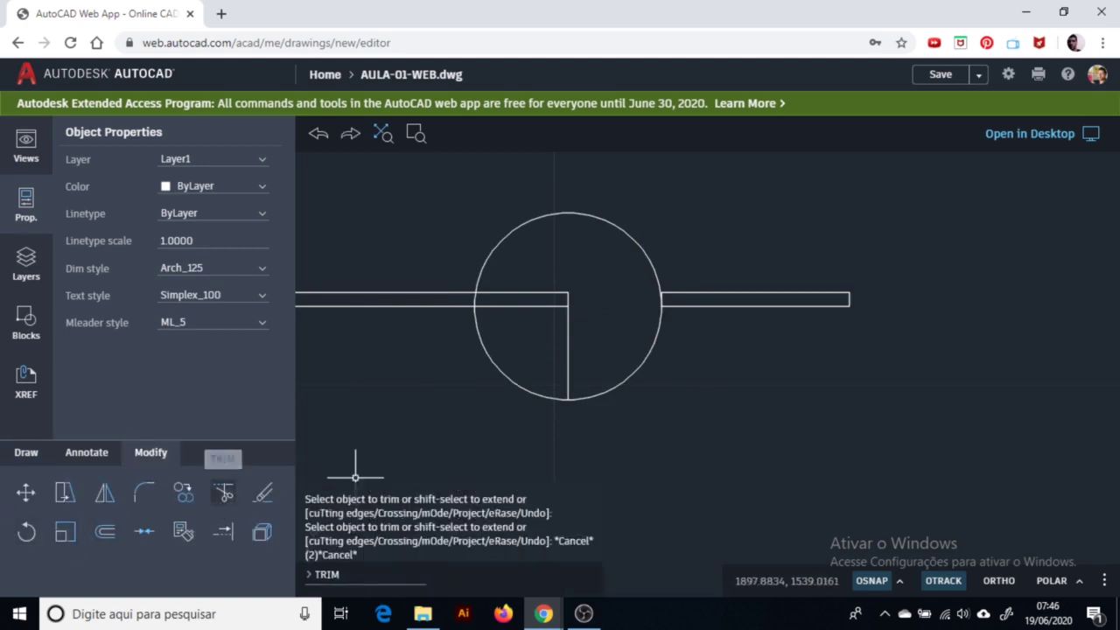
pyautogui.click(501, 374)
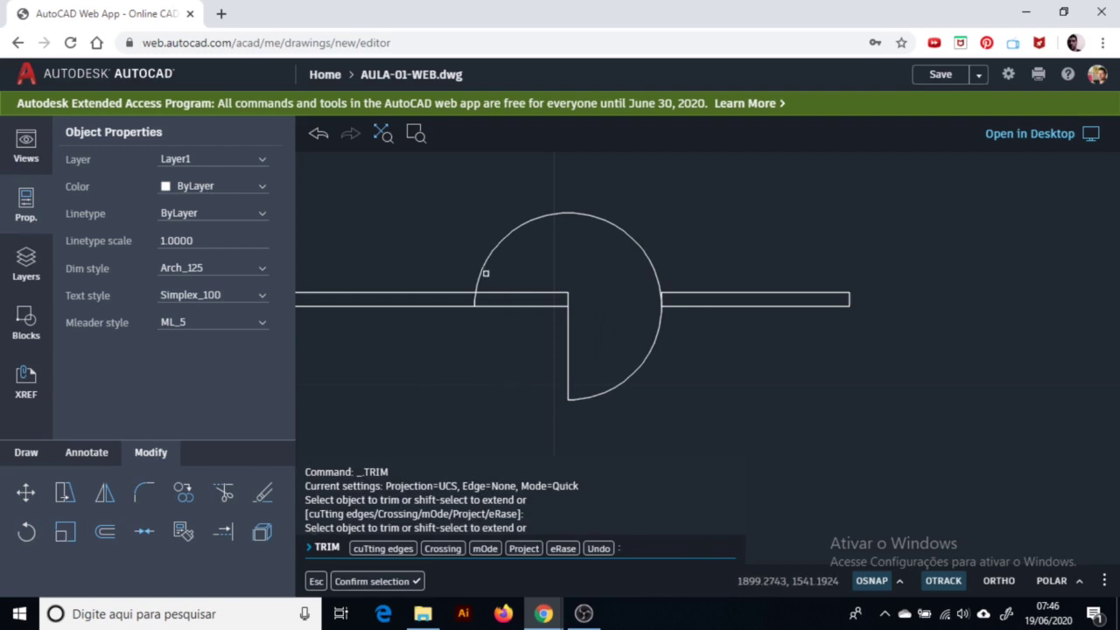
pyautogui.click(479, 272)
pyautogui.press('Escape')
pyautogui.click(481, 297)
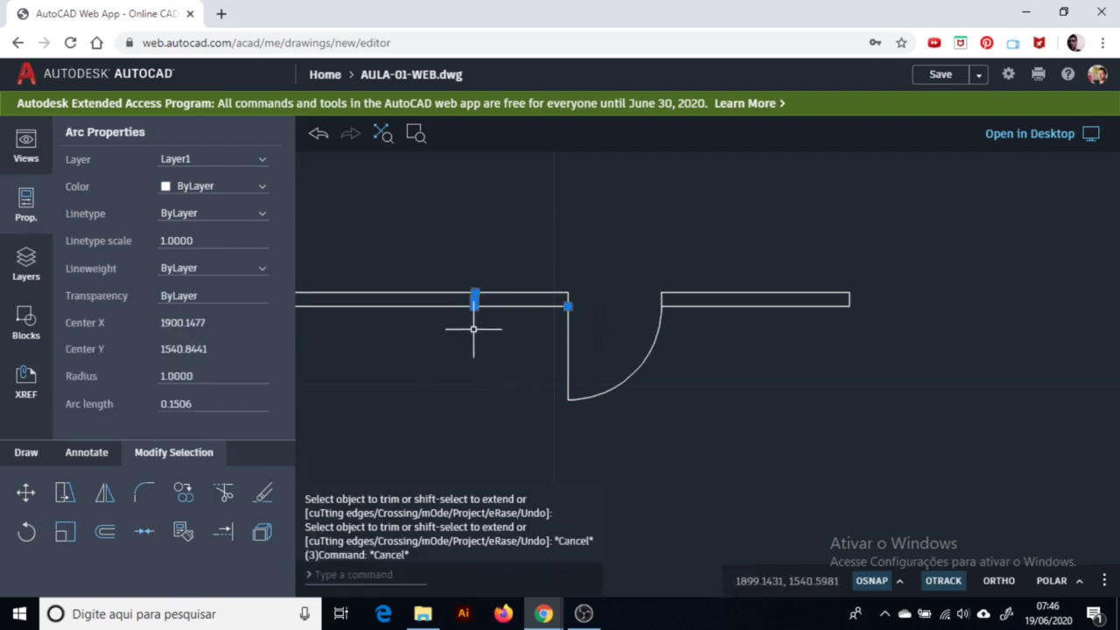
pyautogui.press('Delete')
pyautogui.middleClick(653, 340)
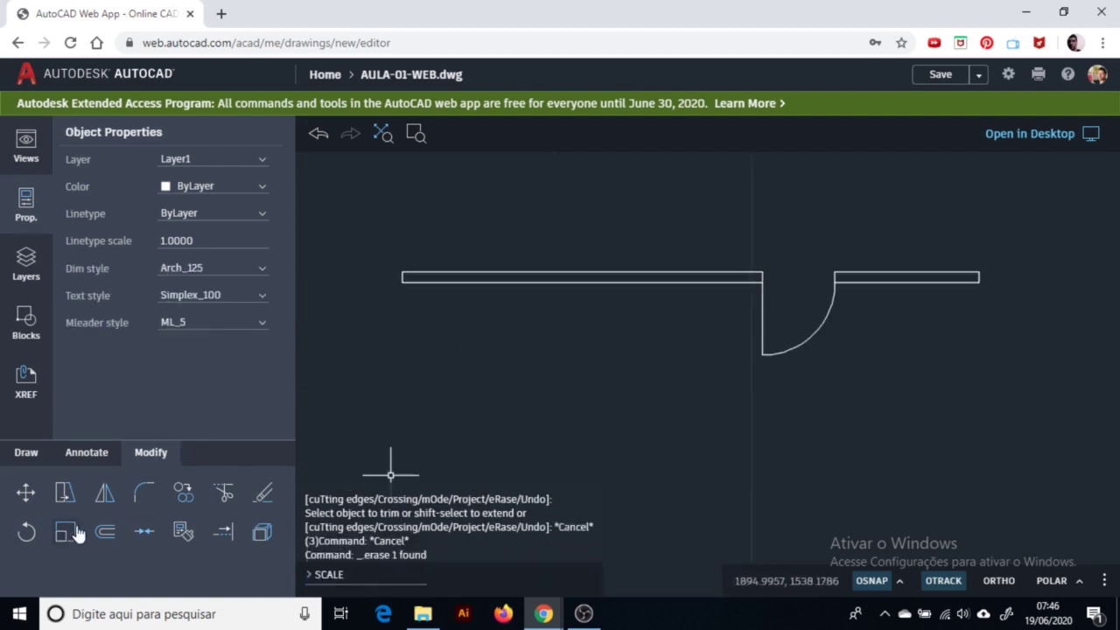
# Draw a freehand S-shaped spline through five points below the long wall, running from right to left
pyautogui.click(35, 464)
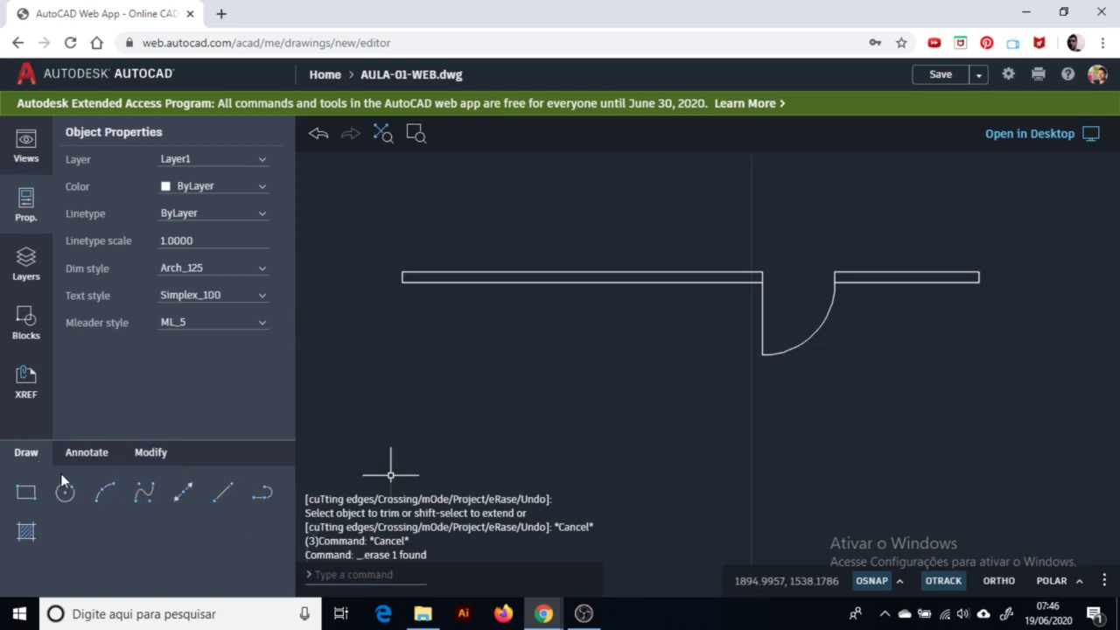
pyautogui.click(103, 496)
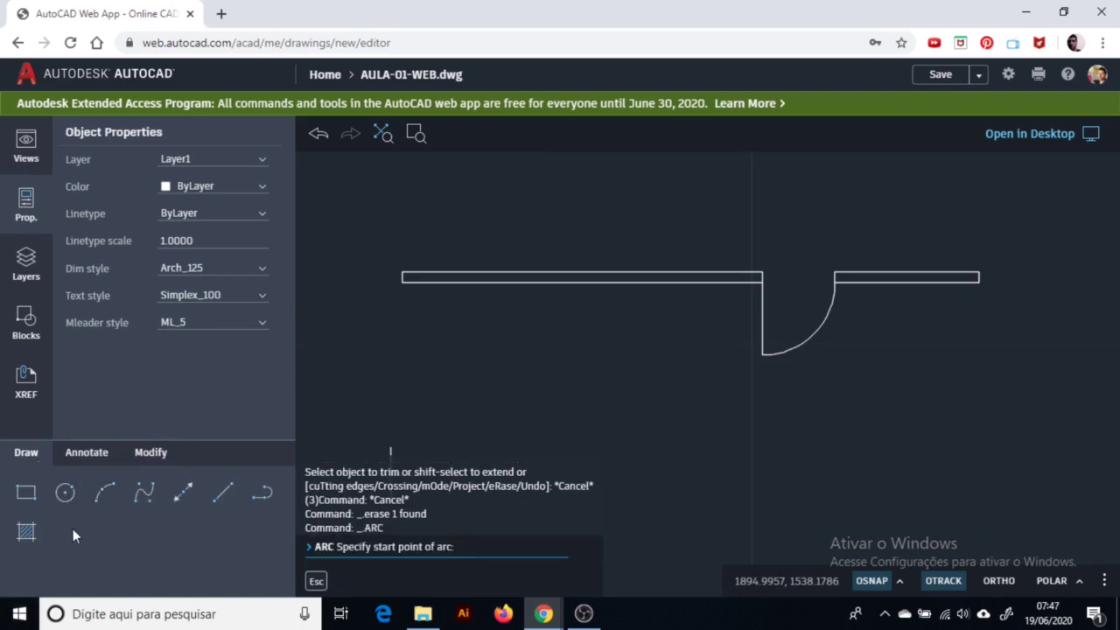
pyautogui.click(145, 506)
pyautogui.click(686, 344)
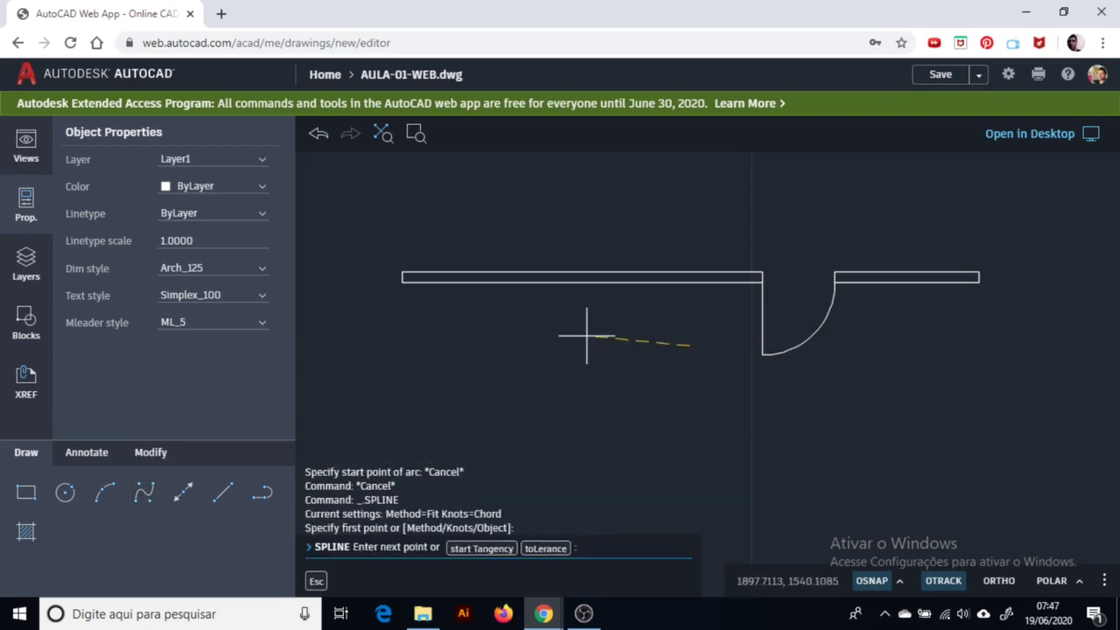
pyautogui.click(573, 313)
pyautogui.click(532, 406)
pyautogui.click(374, 390)
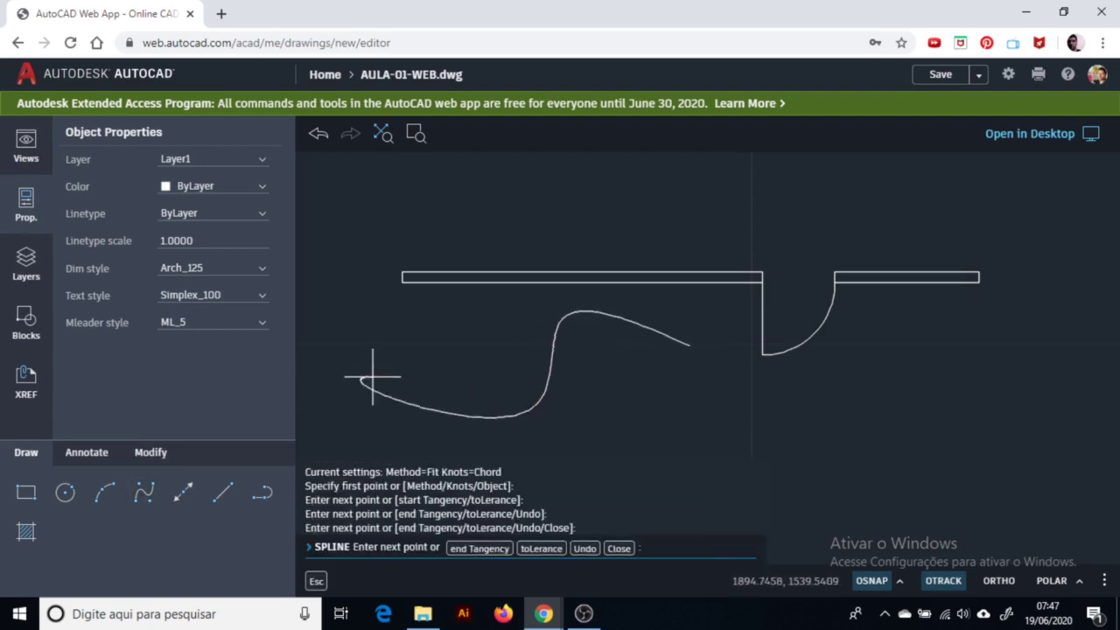
pyautogui.click(362, 320)
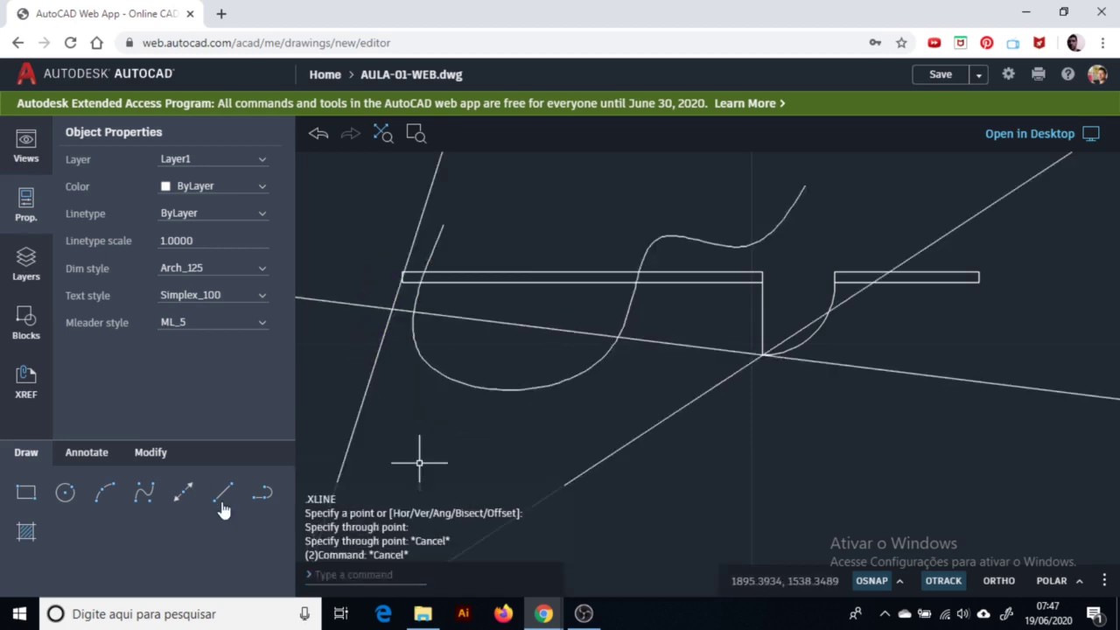
# Draw a chain of connected line segments below the door, running from left to right
pyautogui.click(223, 494)
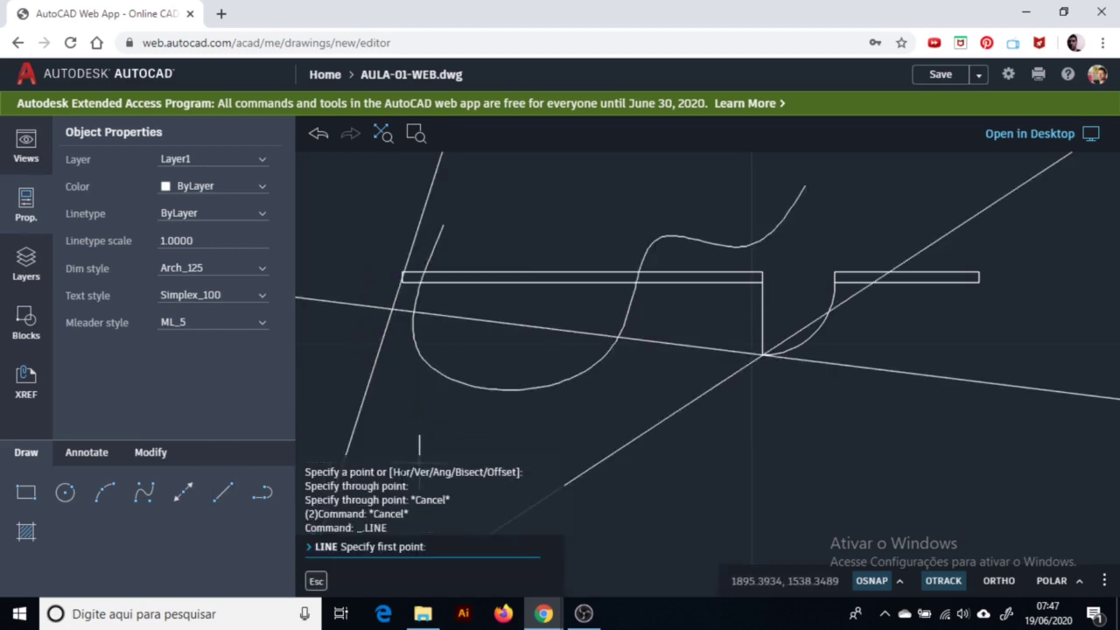
pyautogui.click(543, 437)
pyautogui.click(645, 394)
pyautogui.click(683, 427)
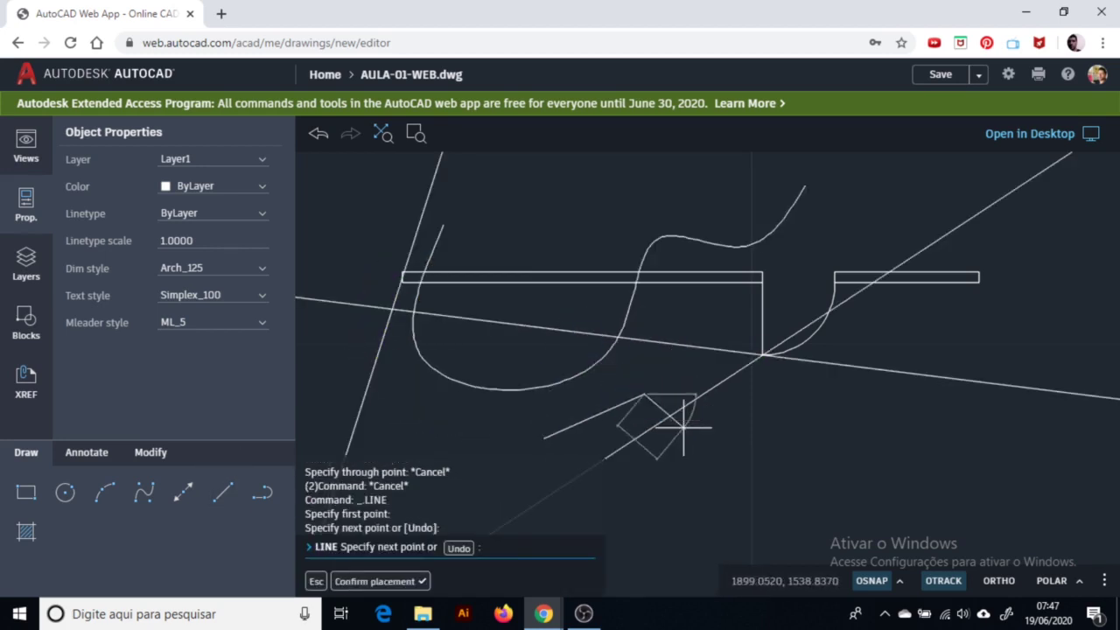
pyautogui.click(809, 398)
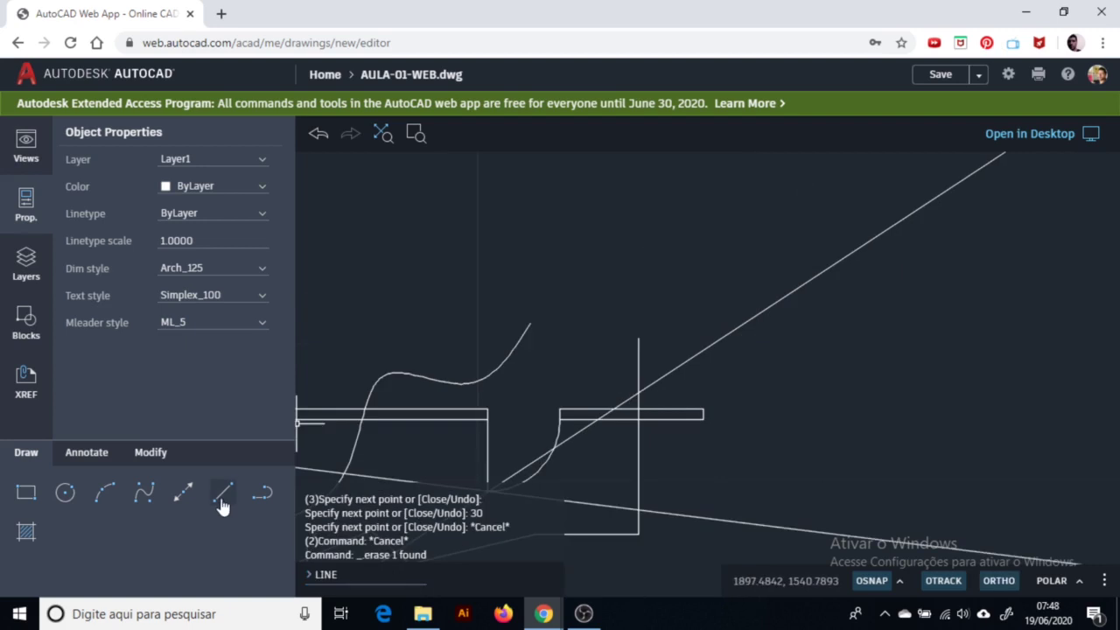
# Turn Ortho off and draw a line 3 units long at 15° from the upper end of the tall vertical line
pyautogui.click(223, 492)
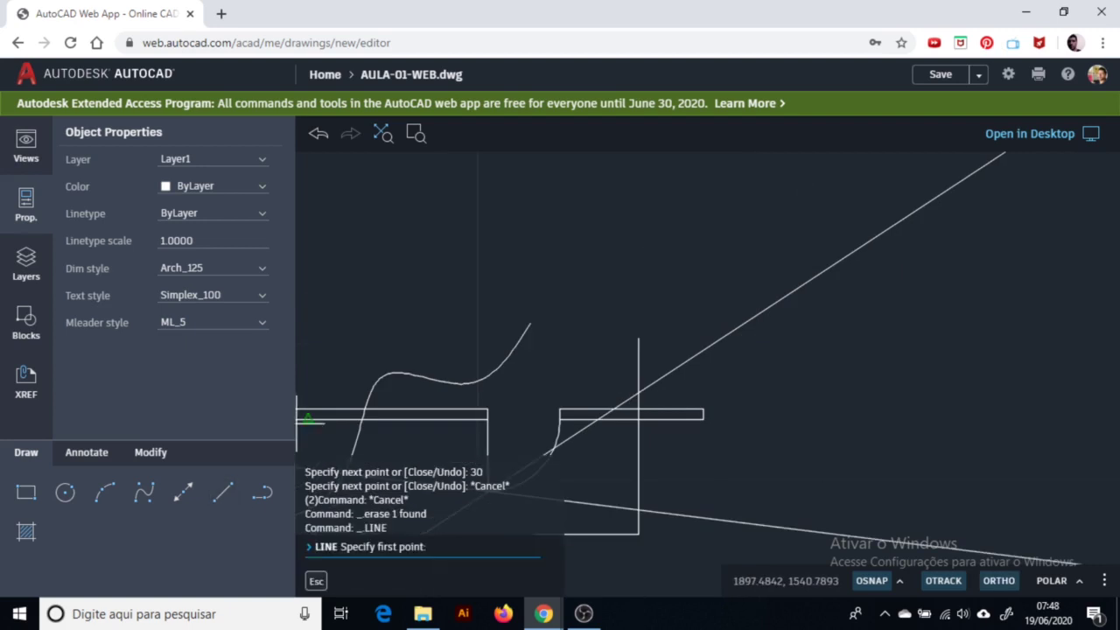
pyautogui.click(640, 337)
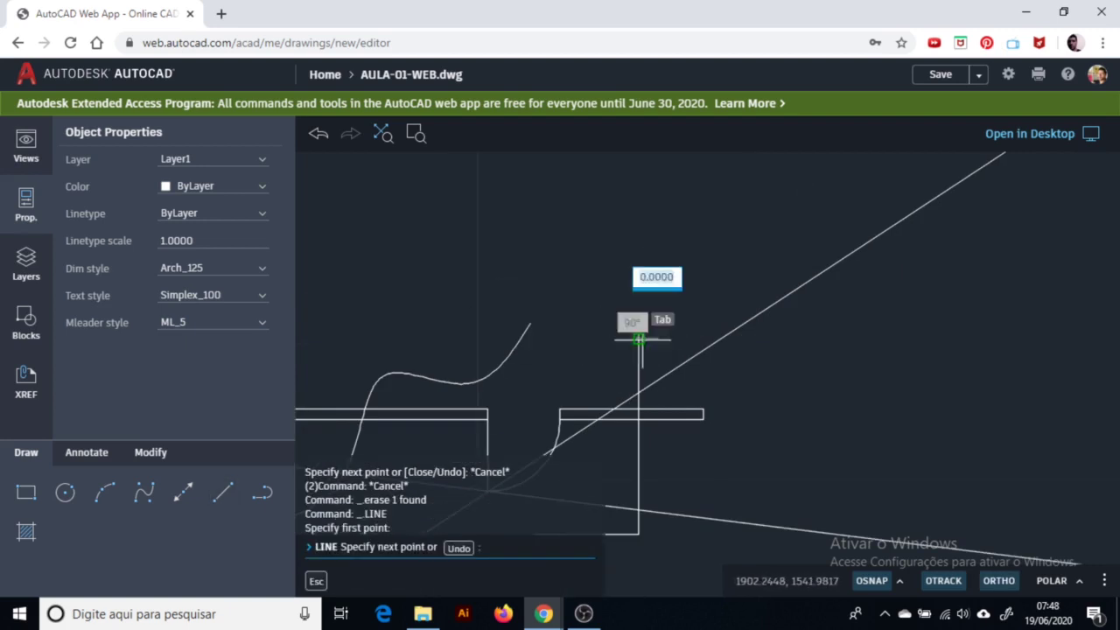
pyautogui.click(1107, 337)
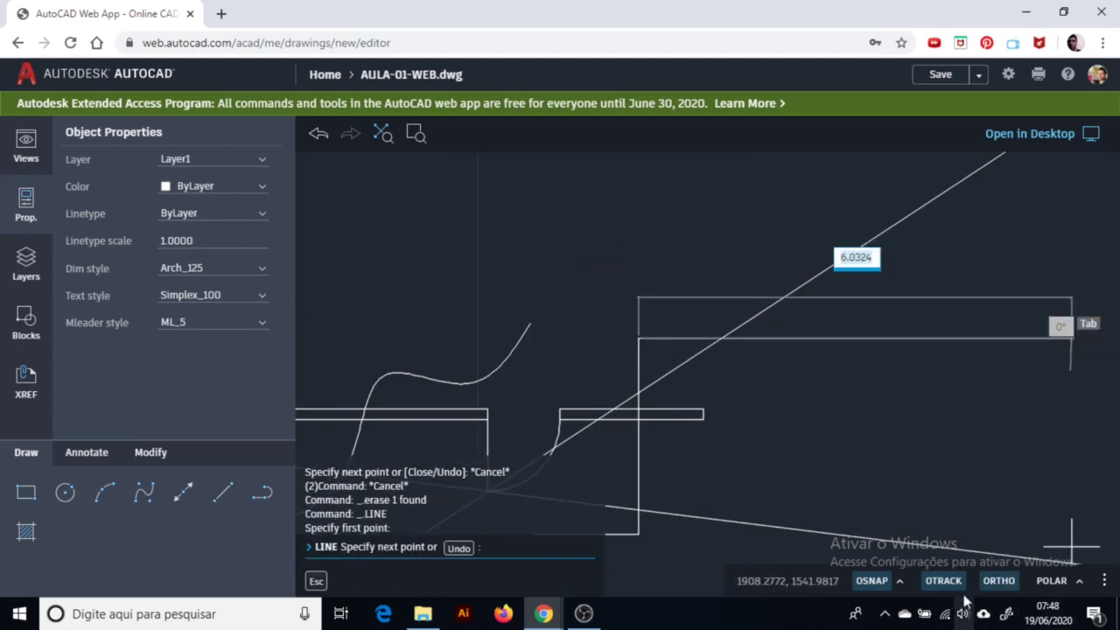
pyautogui.click(1079, 580)
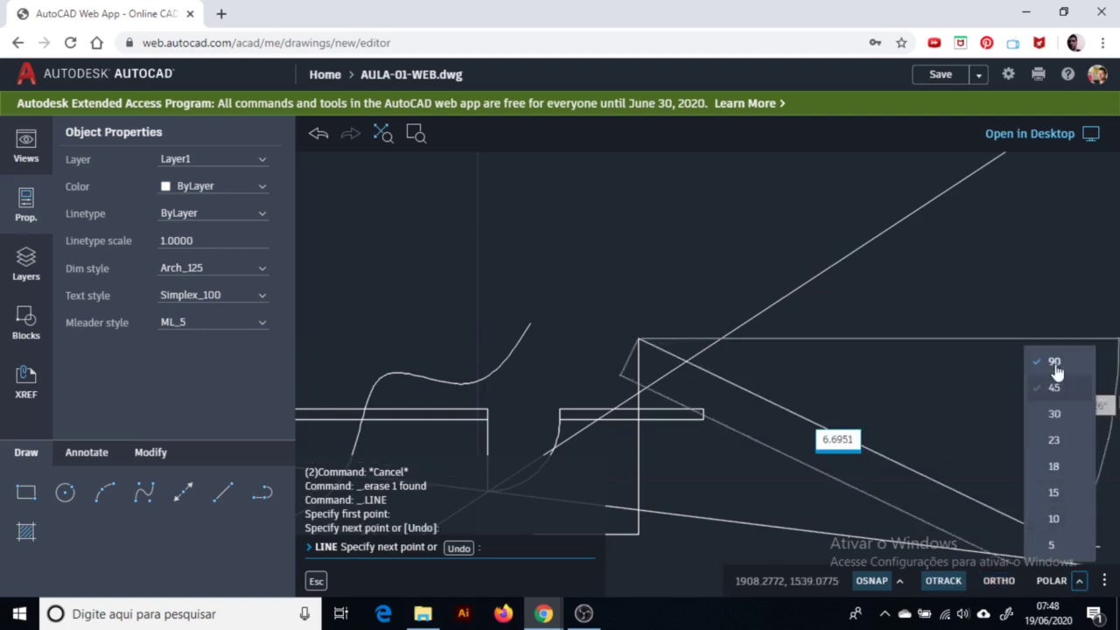
pyautogui.click(767, 249)
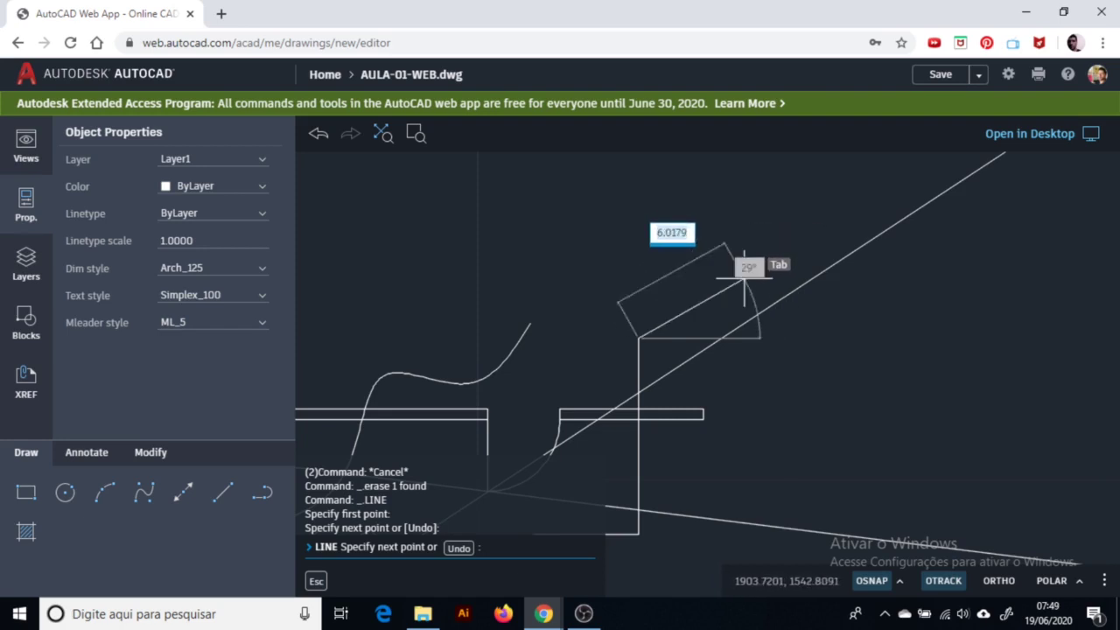
pyautogui.write('3')
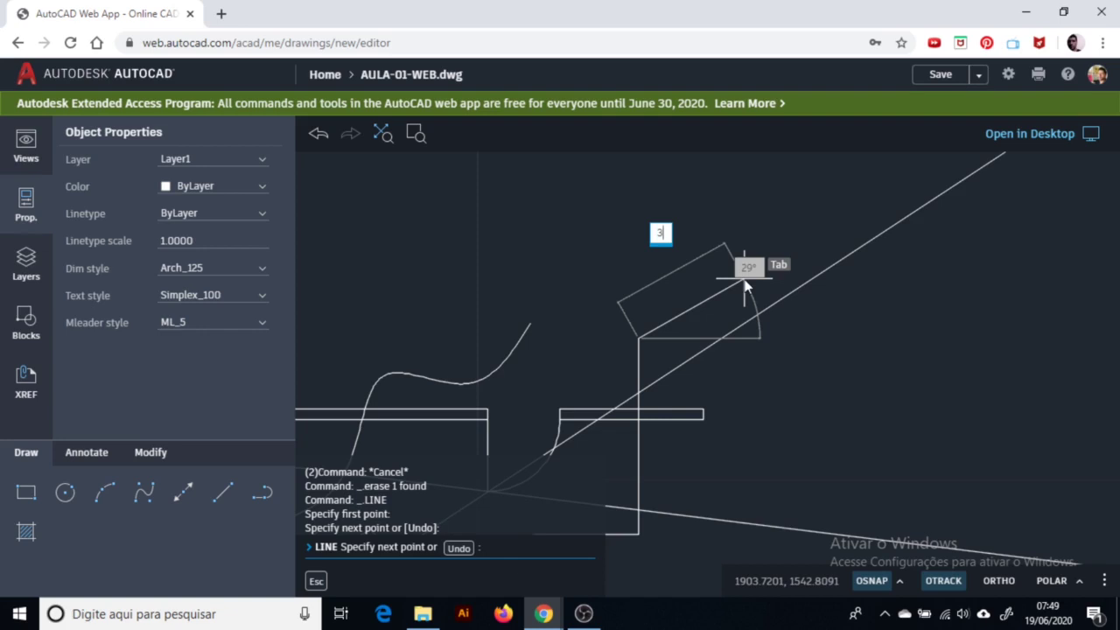
pyautogui.press('Tab')
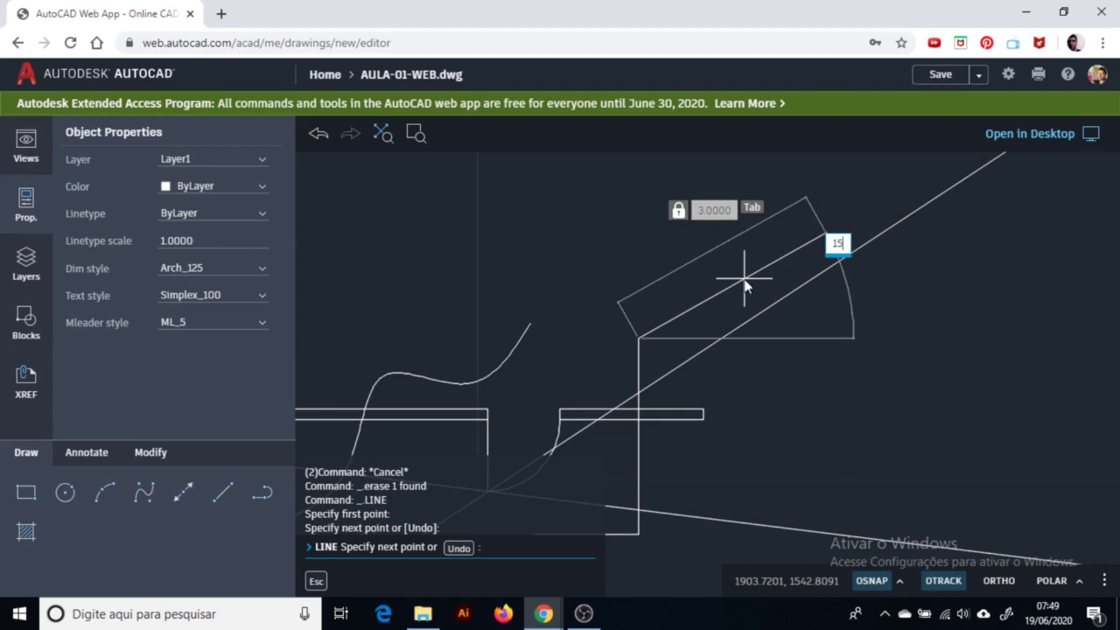
pyautogui.press('Return')
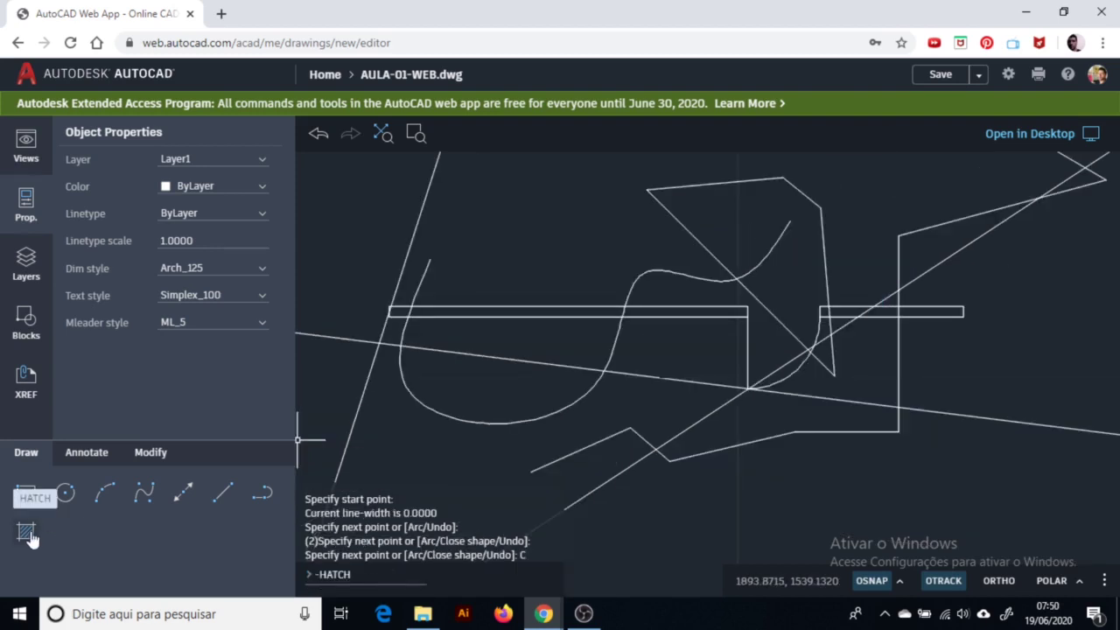
# Set the hatch properties to a user-defined pattern at 15° with 0.1 line spacing and double hatching
pyautogui.click(30, 536)
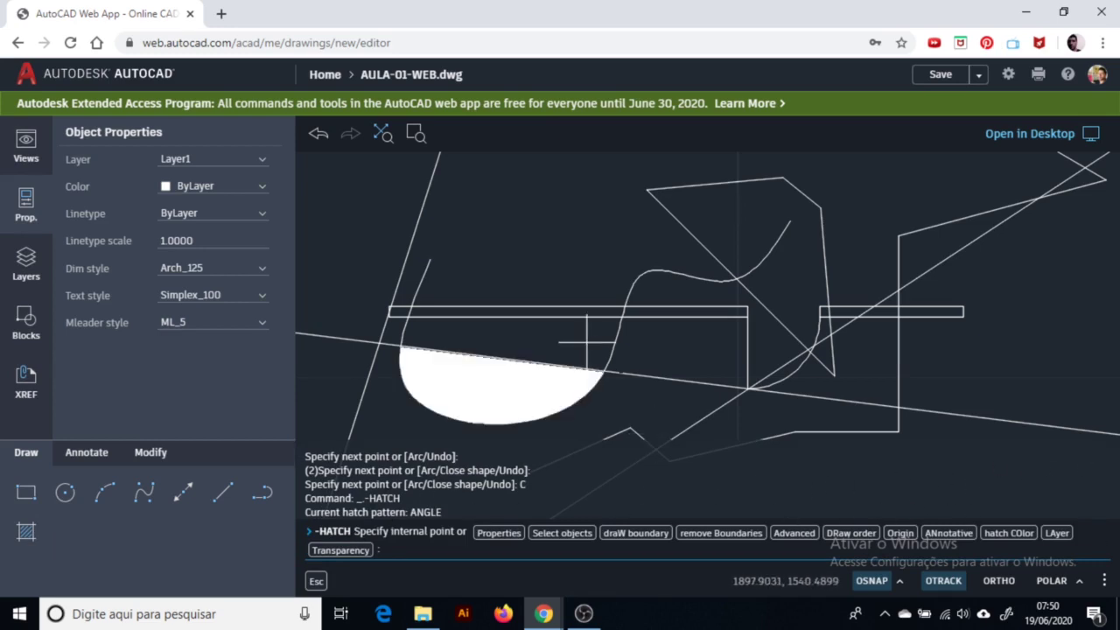
pyautogui.click(516, 343)
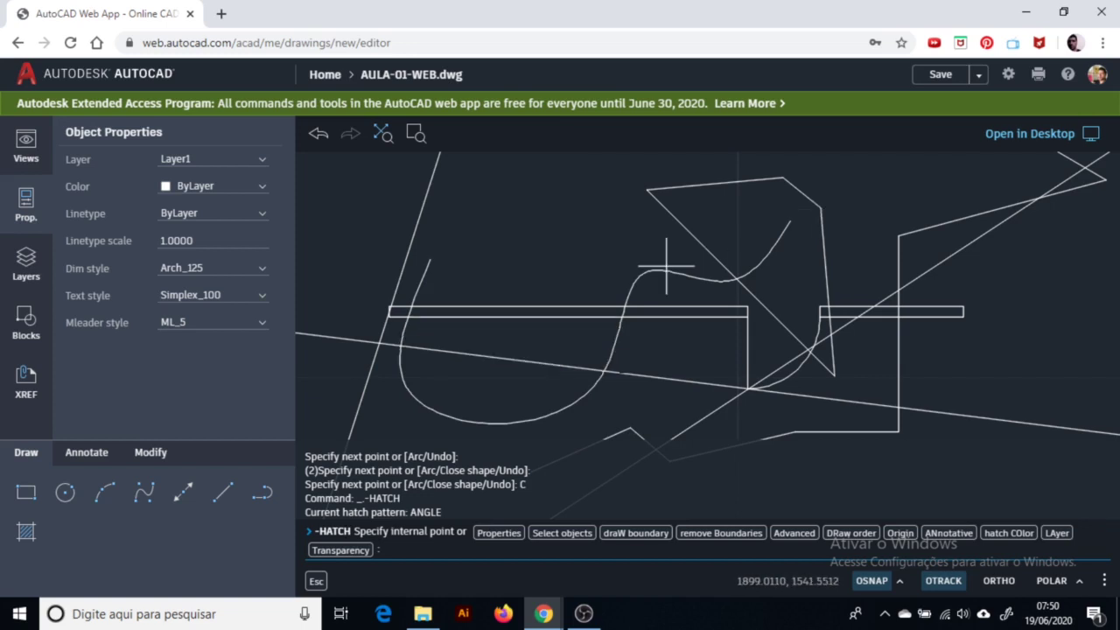
pyautogui.click(497, 535)
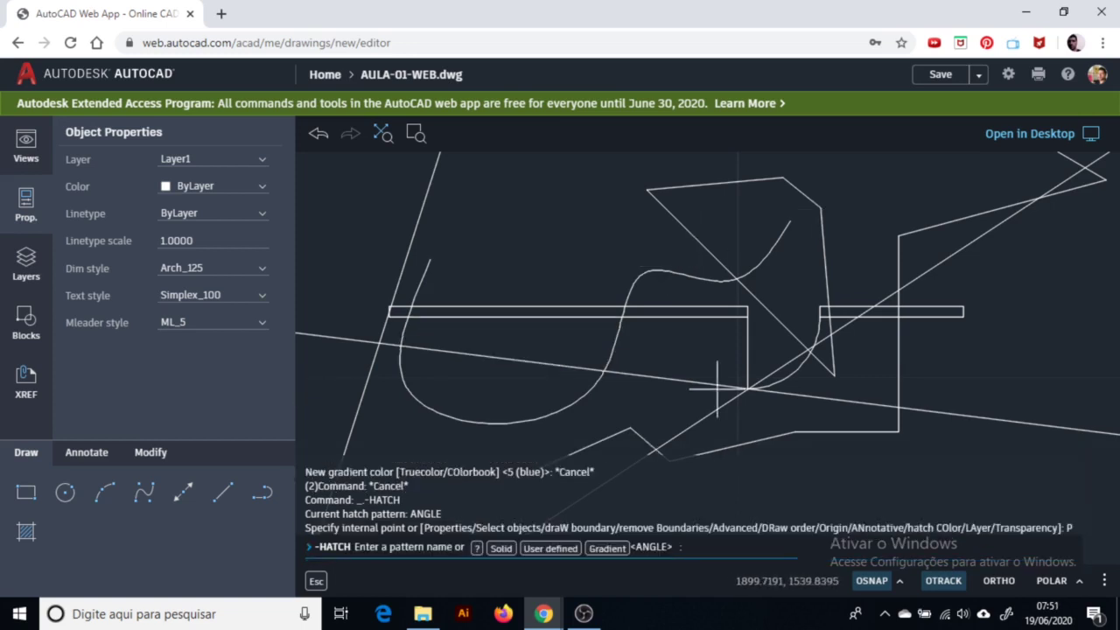
pyautogui.click(550, 549)
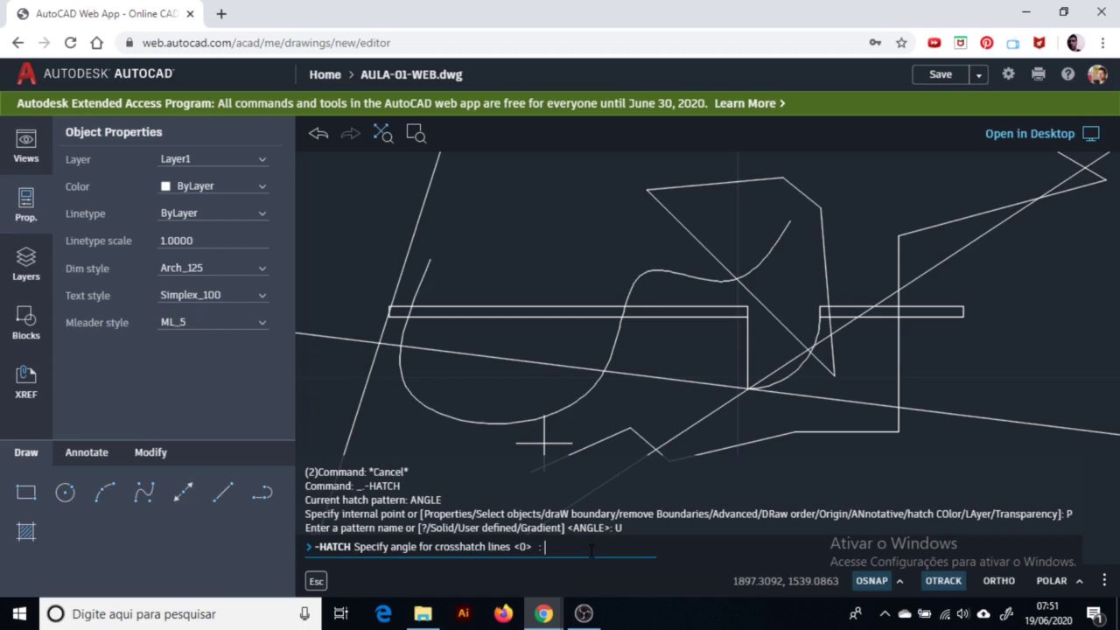
pyautogui.write('15')
pyautogui.press('Return')
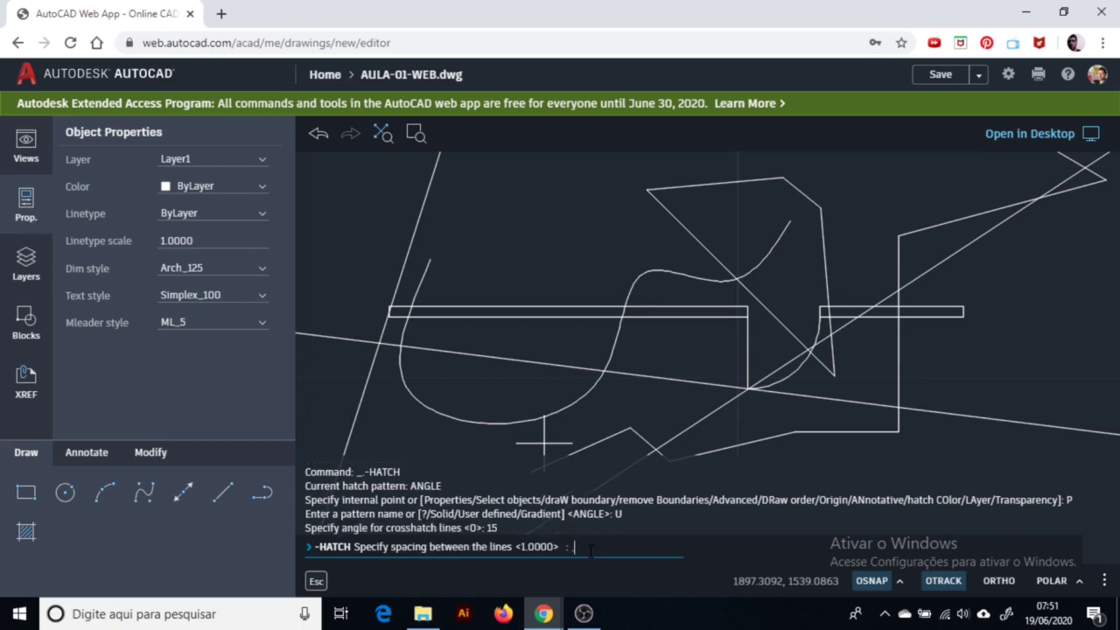
pyautogui.press('Return')
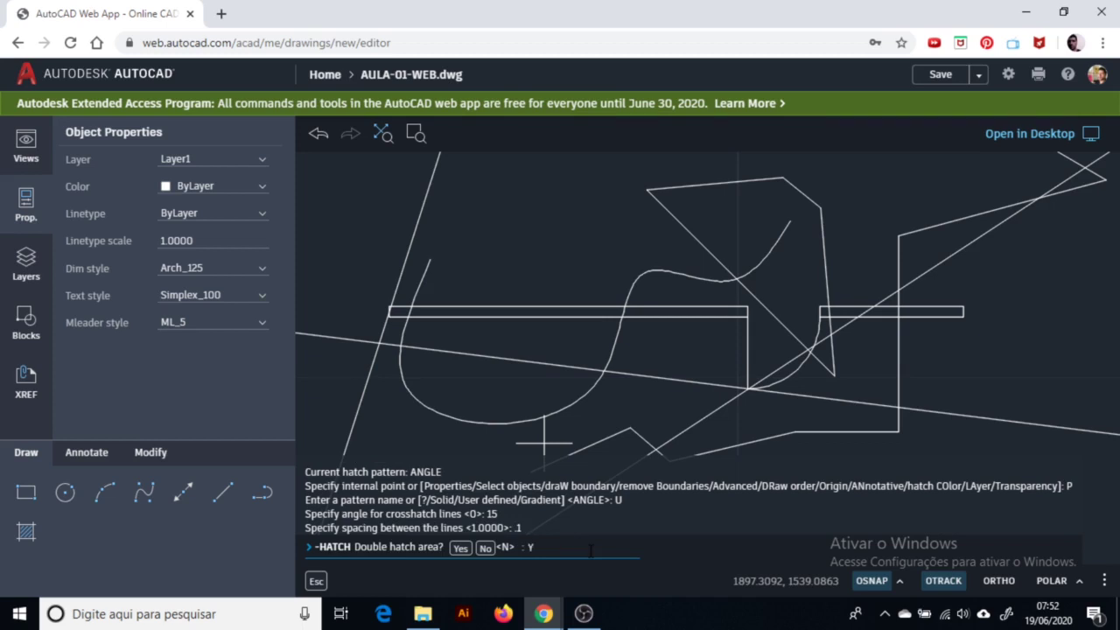
pyautogui.write('Y')
pyautogui.press('Return')
# Hatch the area between the spline and the door leaf below the long wall, and the spline's bowl below the construction line
pyautogui.click(696, 361)
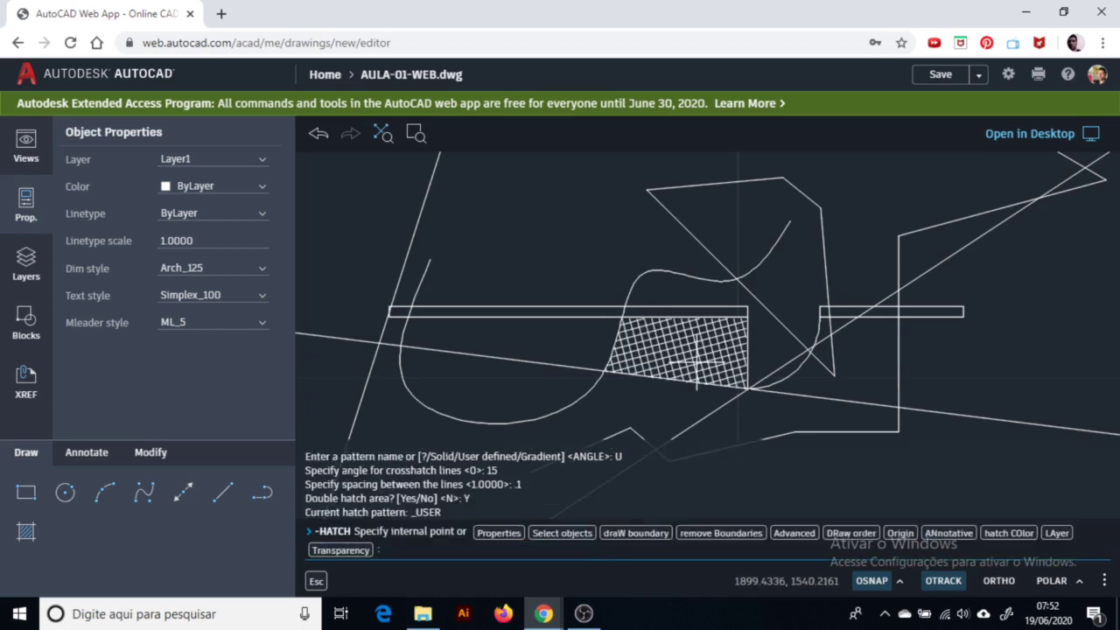
pyautogui.click(787, 389)
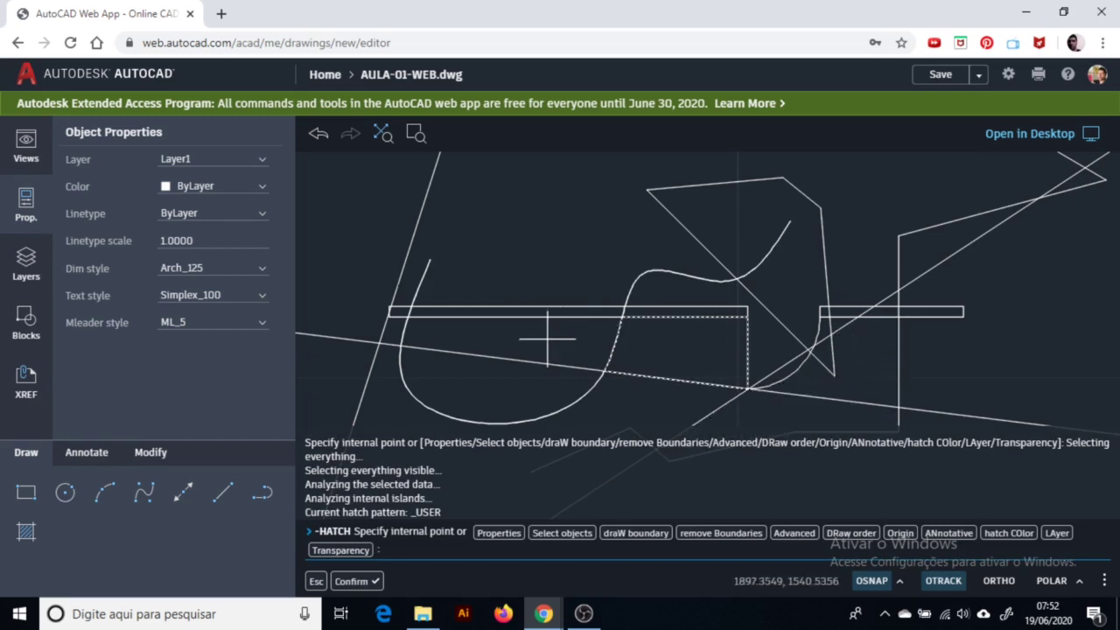
pyautogui.click(506, 393)
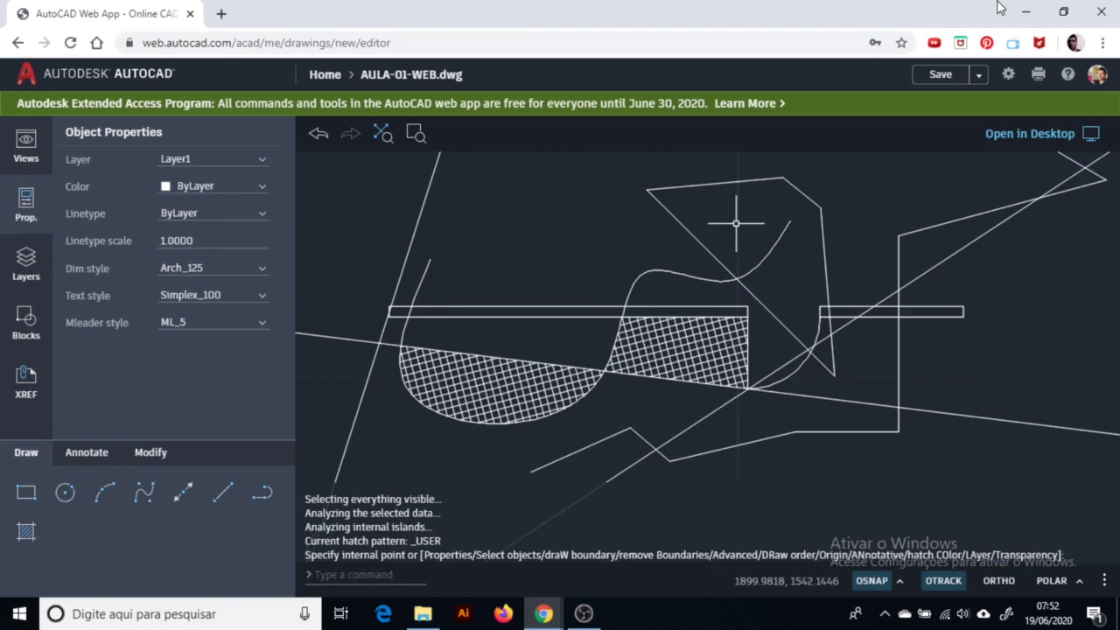
pyautogui.click(26, 531)
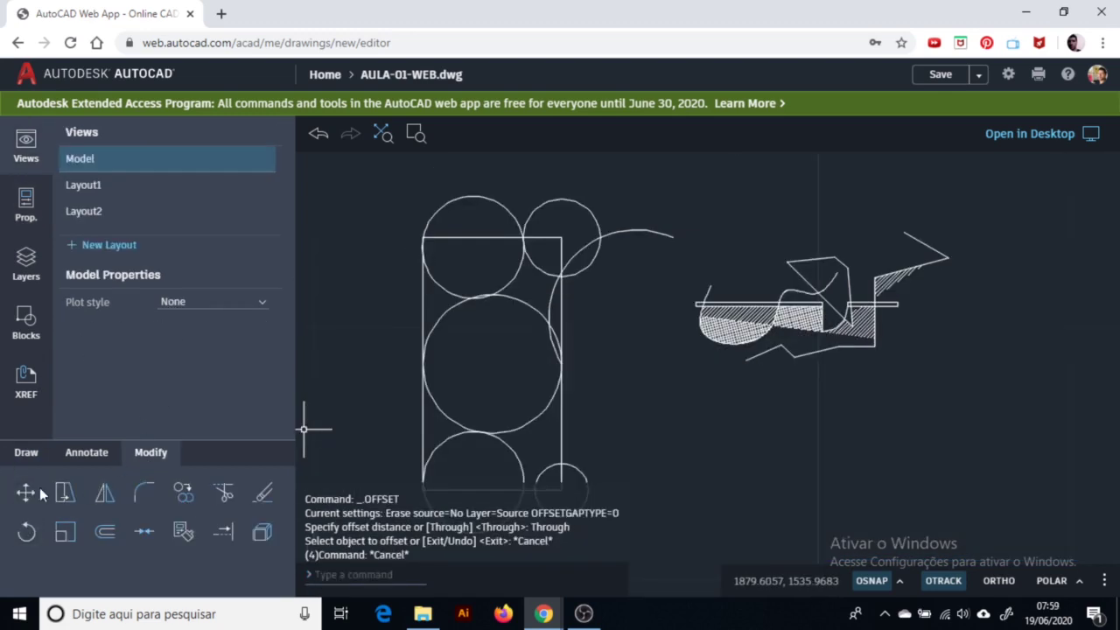
# Move the large middle circle to the right across the rectangle's edge, and stretch the rectangle's upper end with its circles downwards
pyautogui.click(26, 492)
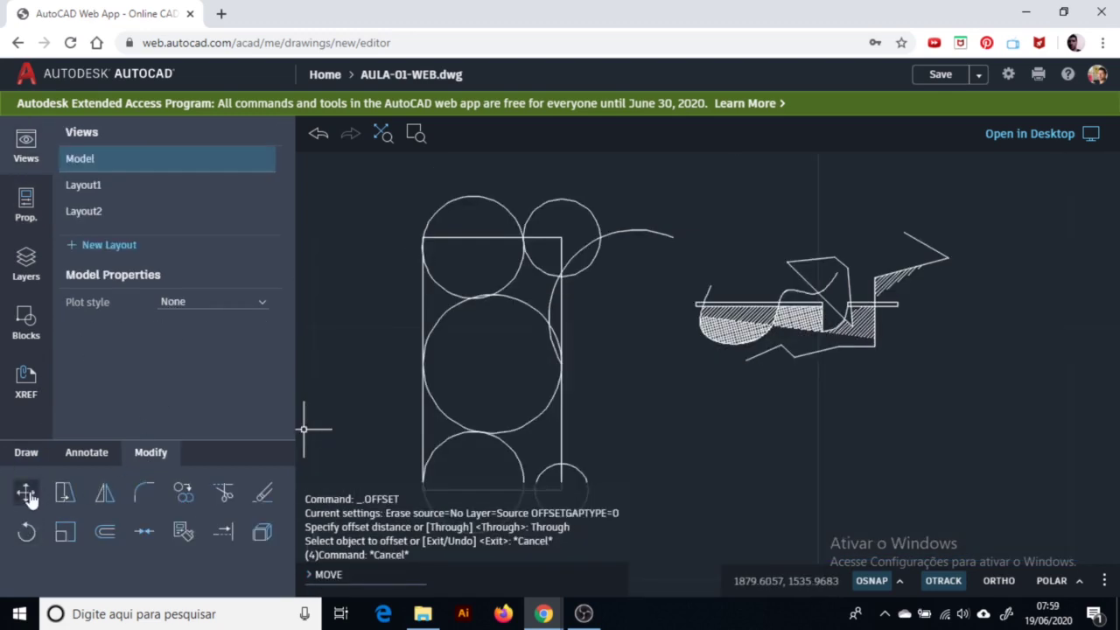
pyautogui.click(531, 309)
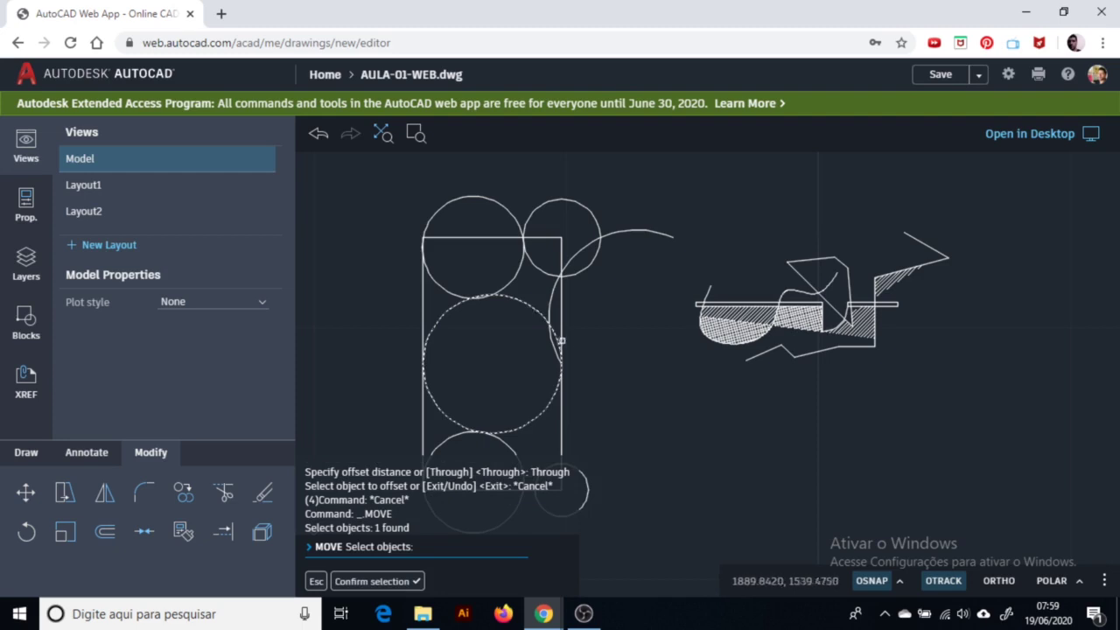
pyautogui.press('Return')
pyautogui.click(641, 438)
pyautogui.click(773, 445)
pyautogui.click(62, 502)
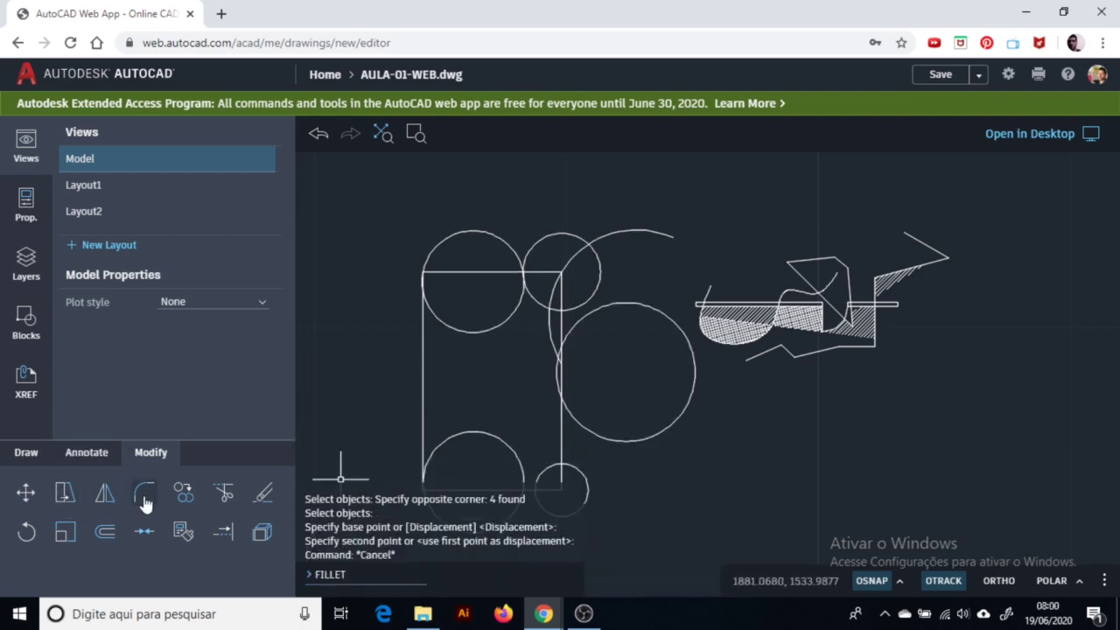
# Try out the Fillet, Copy, Join, Match Properties and Extend commands in turn to see what each asks for
pyautogui.click(145, 501)
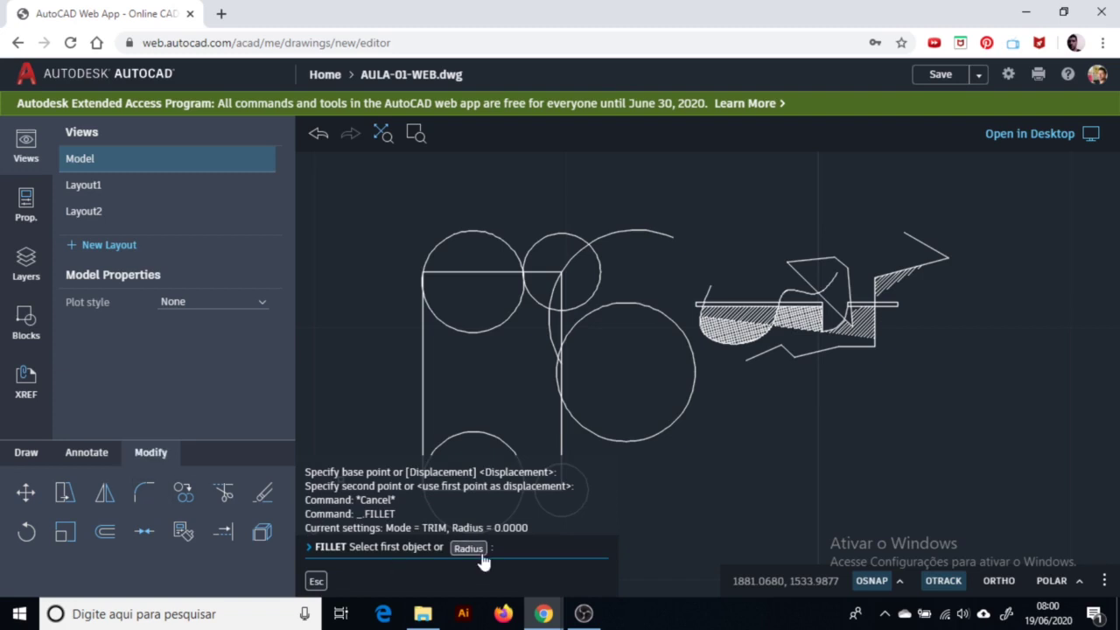
pyautogui.click(184, 494)
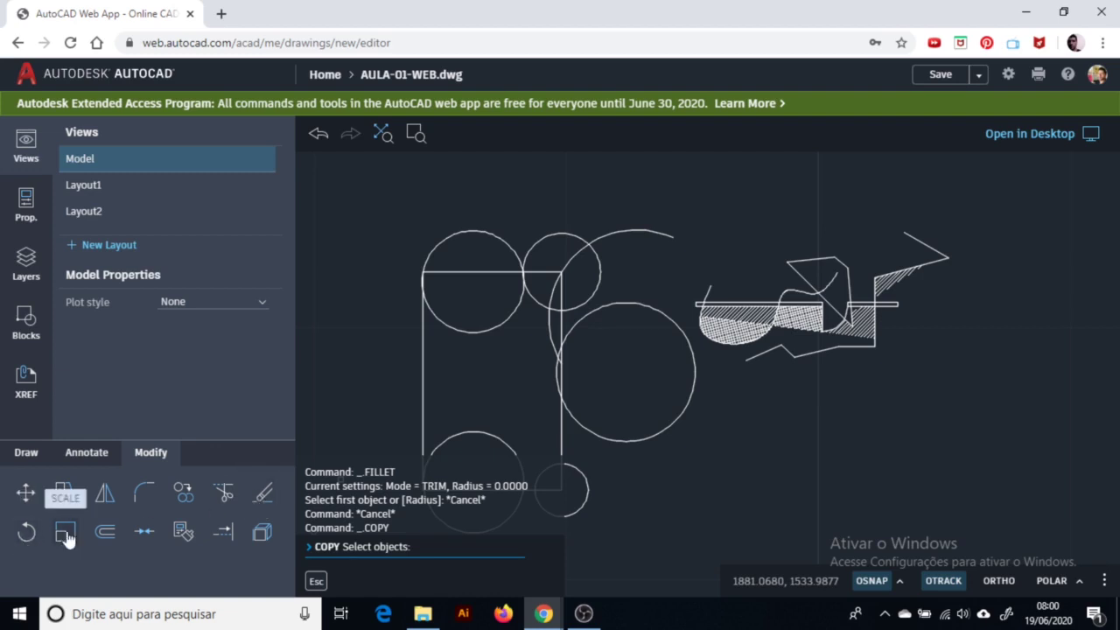
pyautogui.click(145, 535)
pyautogui.click(182, 531)
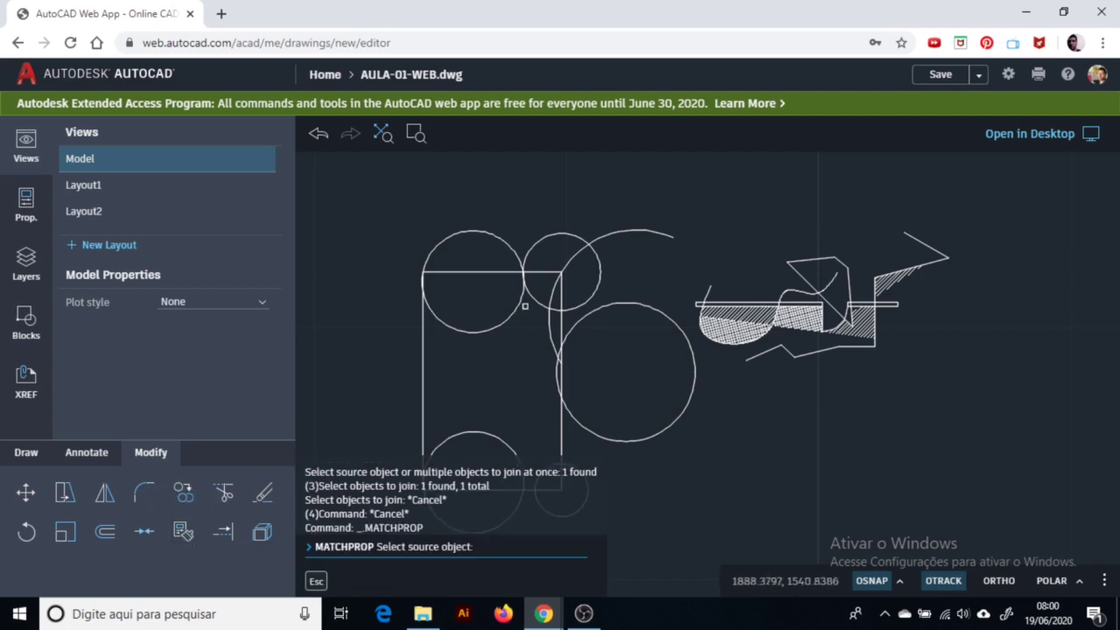
pyautogui.click(223, 532)
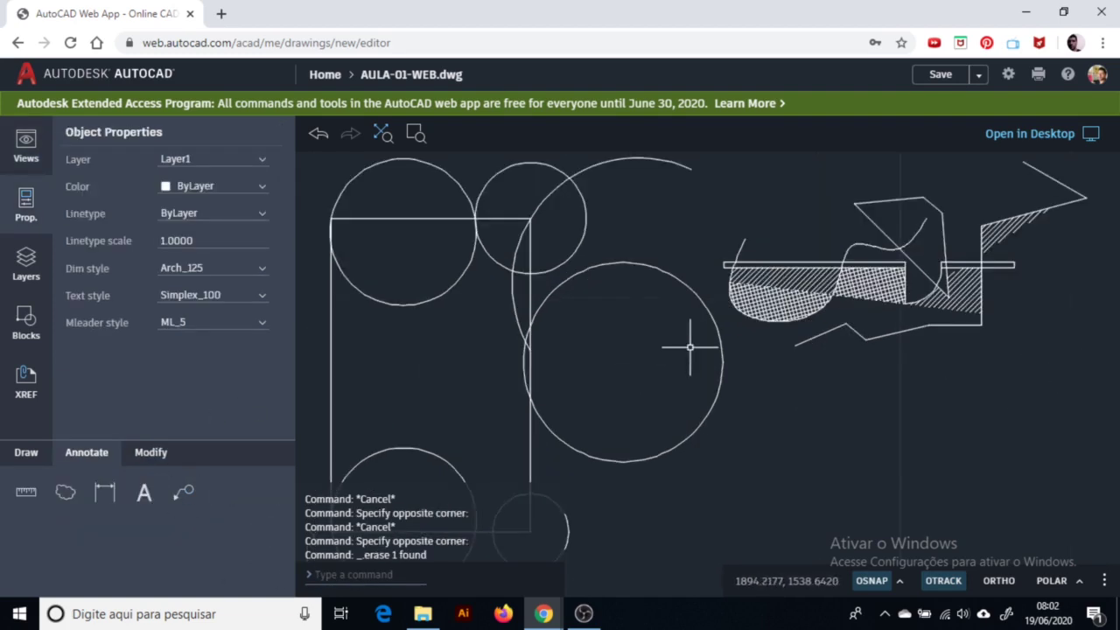
pyautogui.scroll(-1, 690, 348)
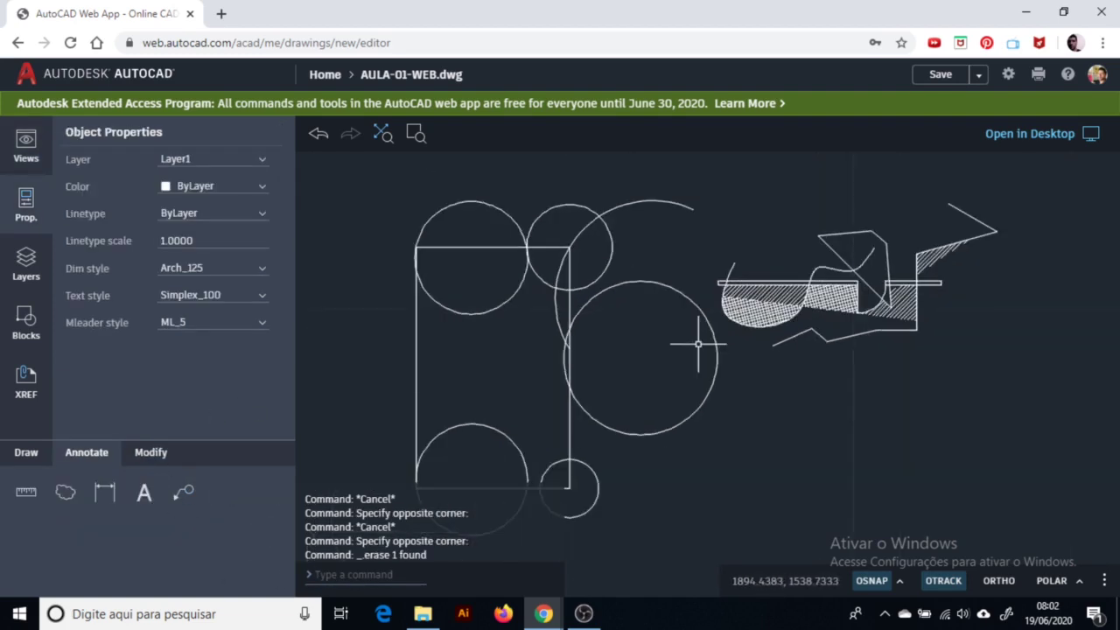
pyautogui.click(146, 452)
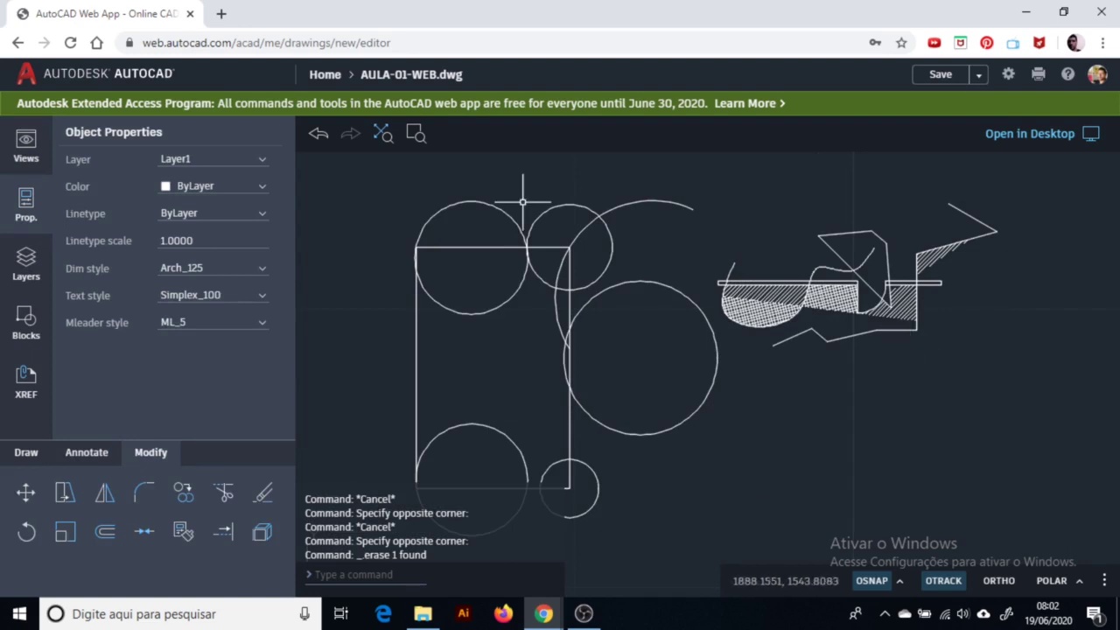
pyautogui.moveTo(875, 404); pyautogui.dragTo(880, 380, button='middle')
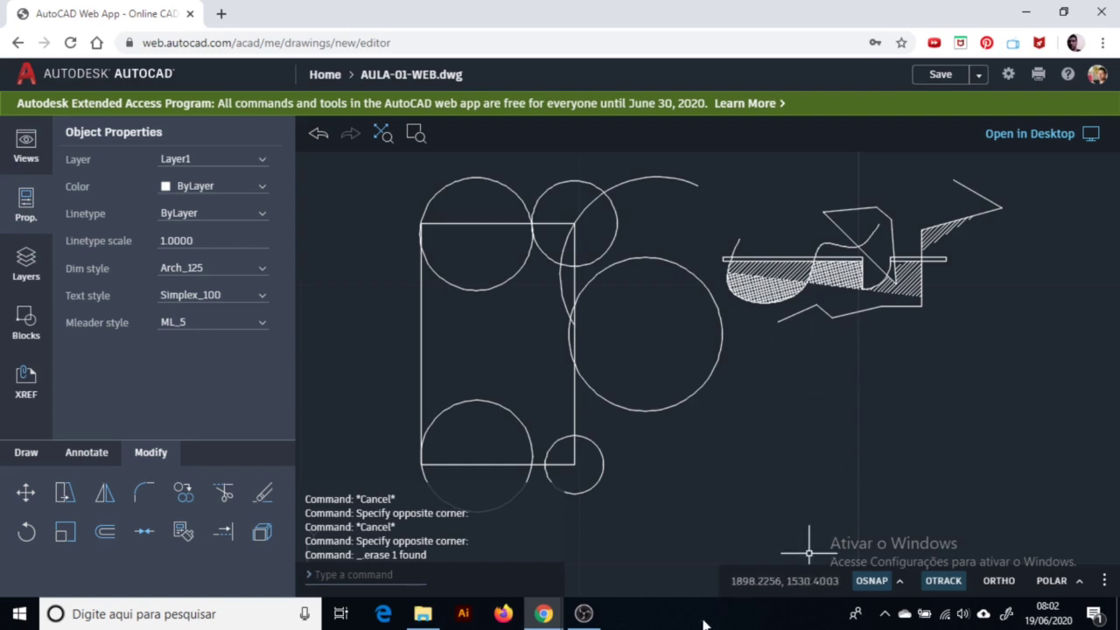
pyautogui.moveTo(588, 617)
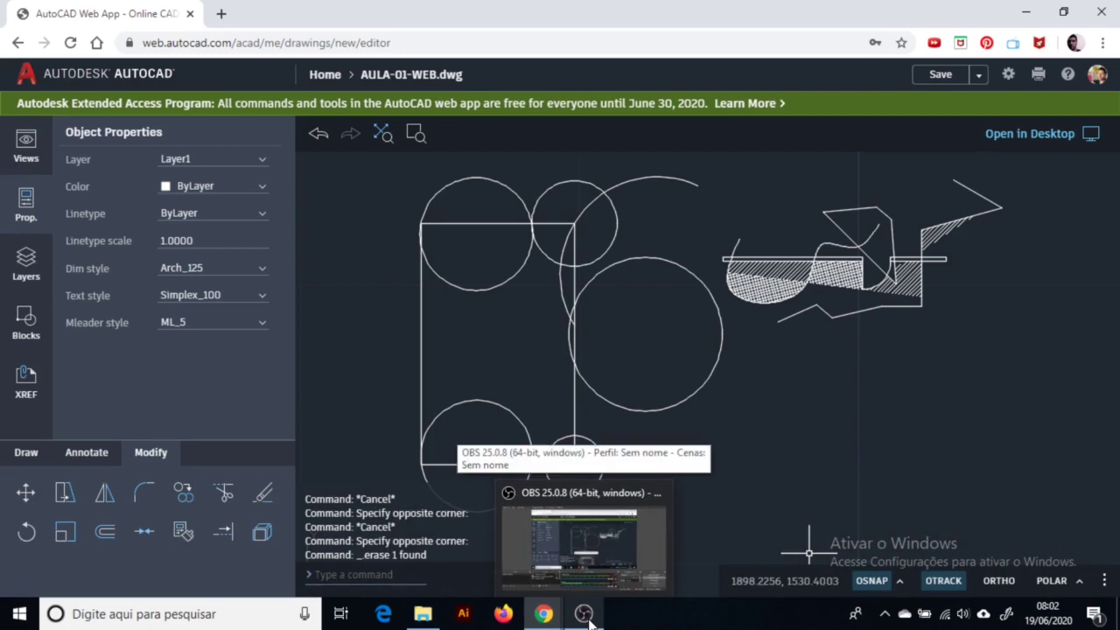
pyautogui.click(584, 615)
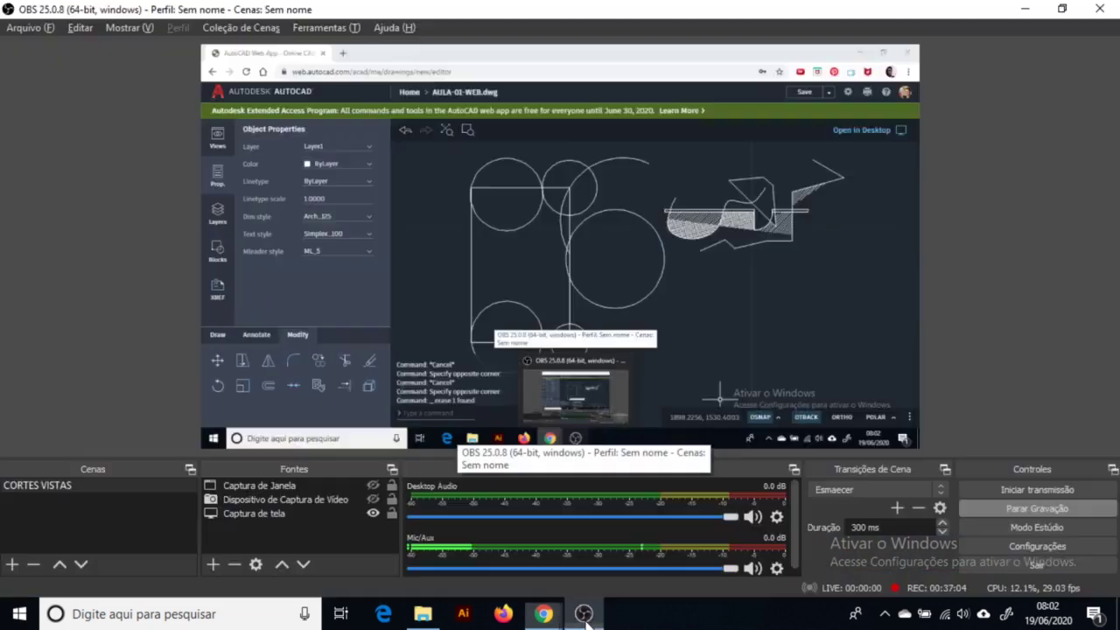